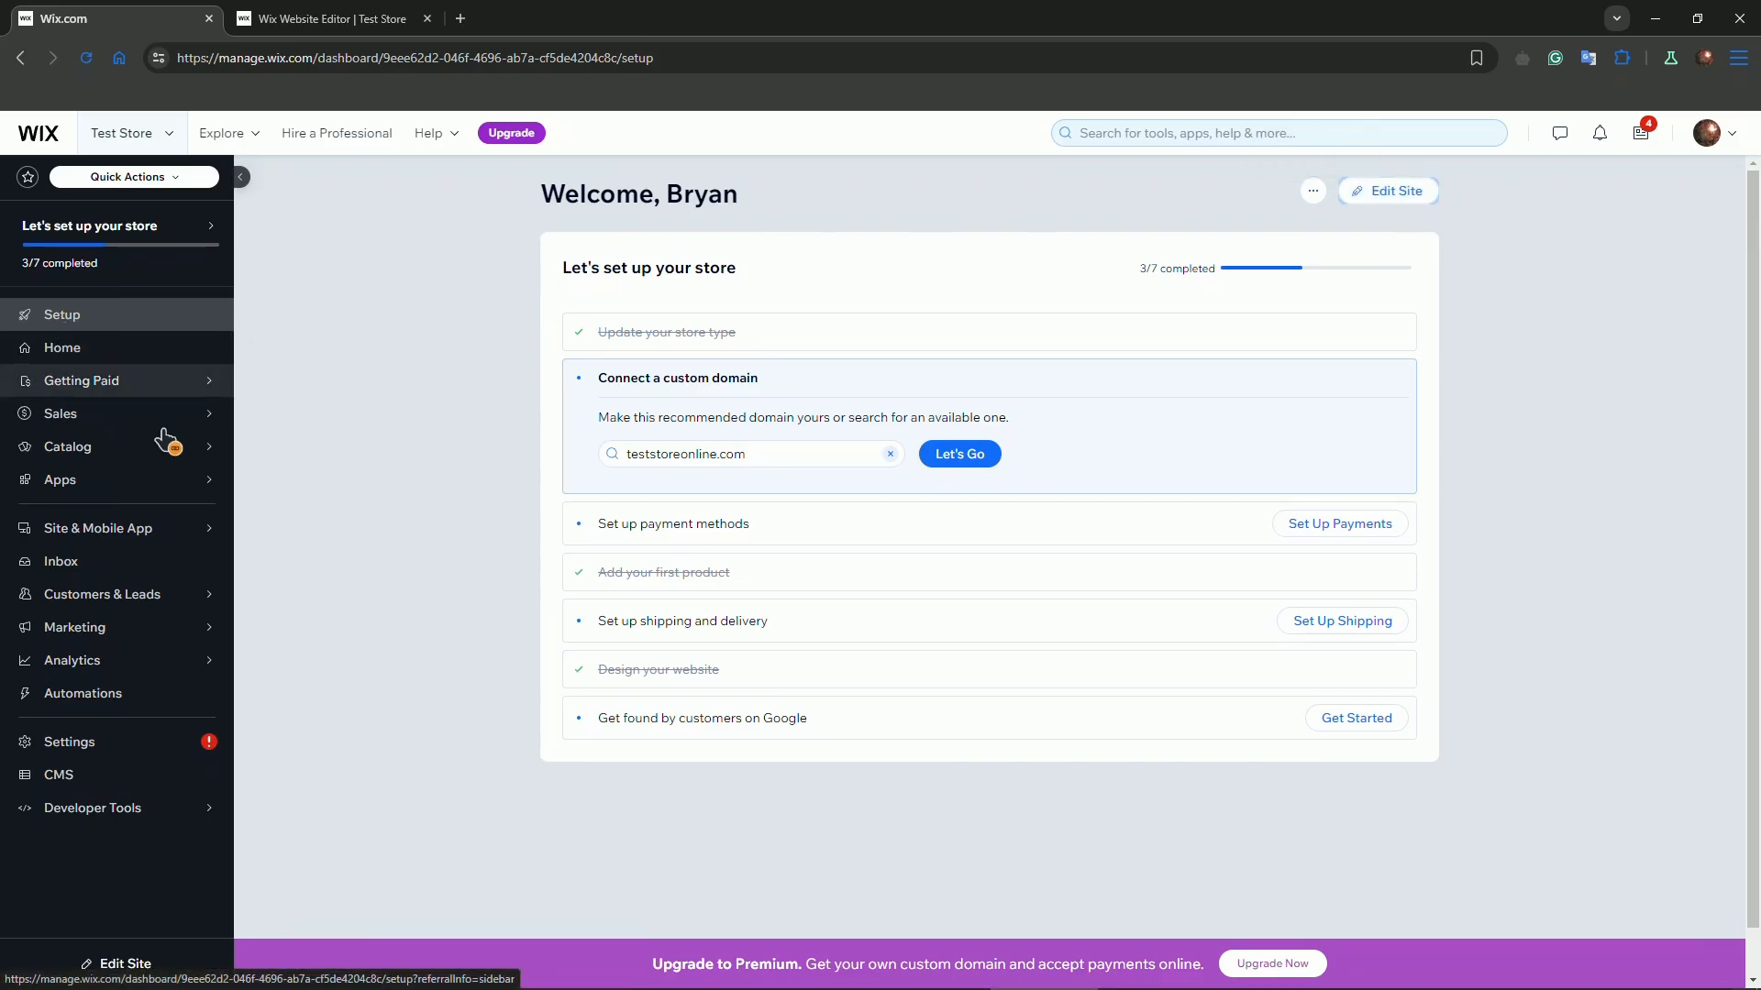
- Switch to the Wix website editor and open the store's Product Page for editing
left_click(362, 21)
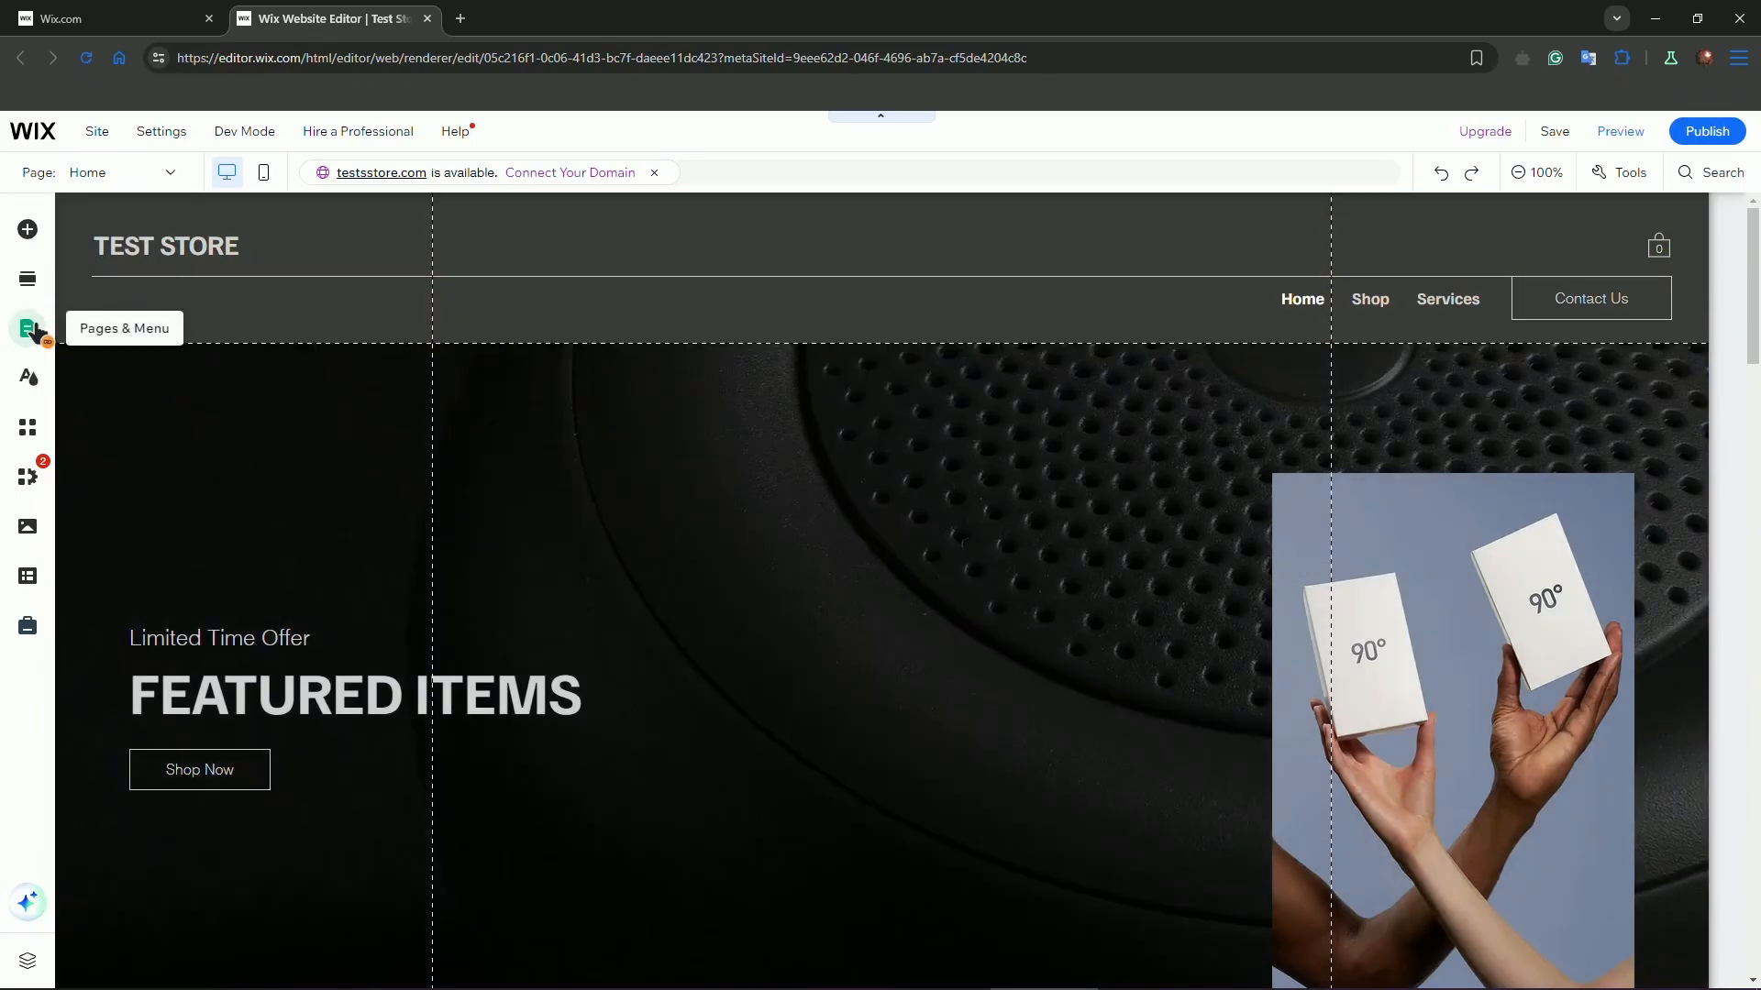
left_click(34, 330)
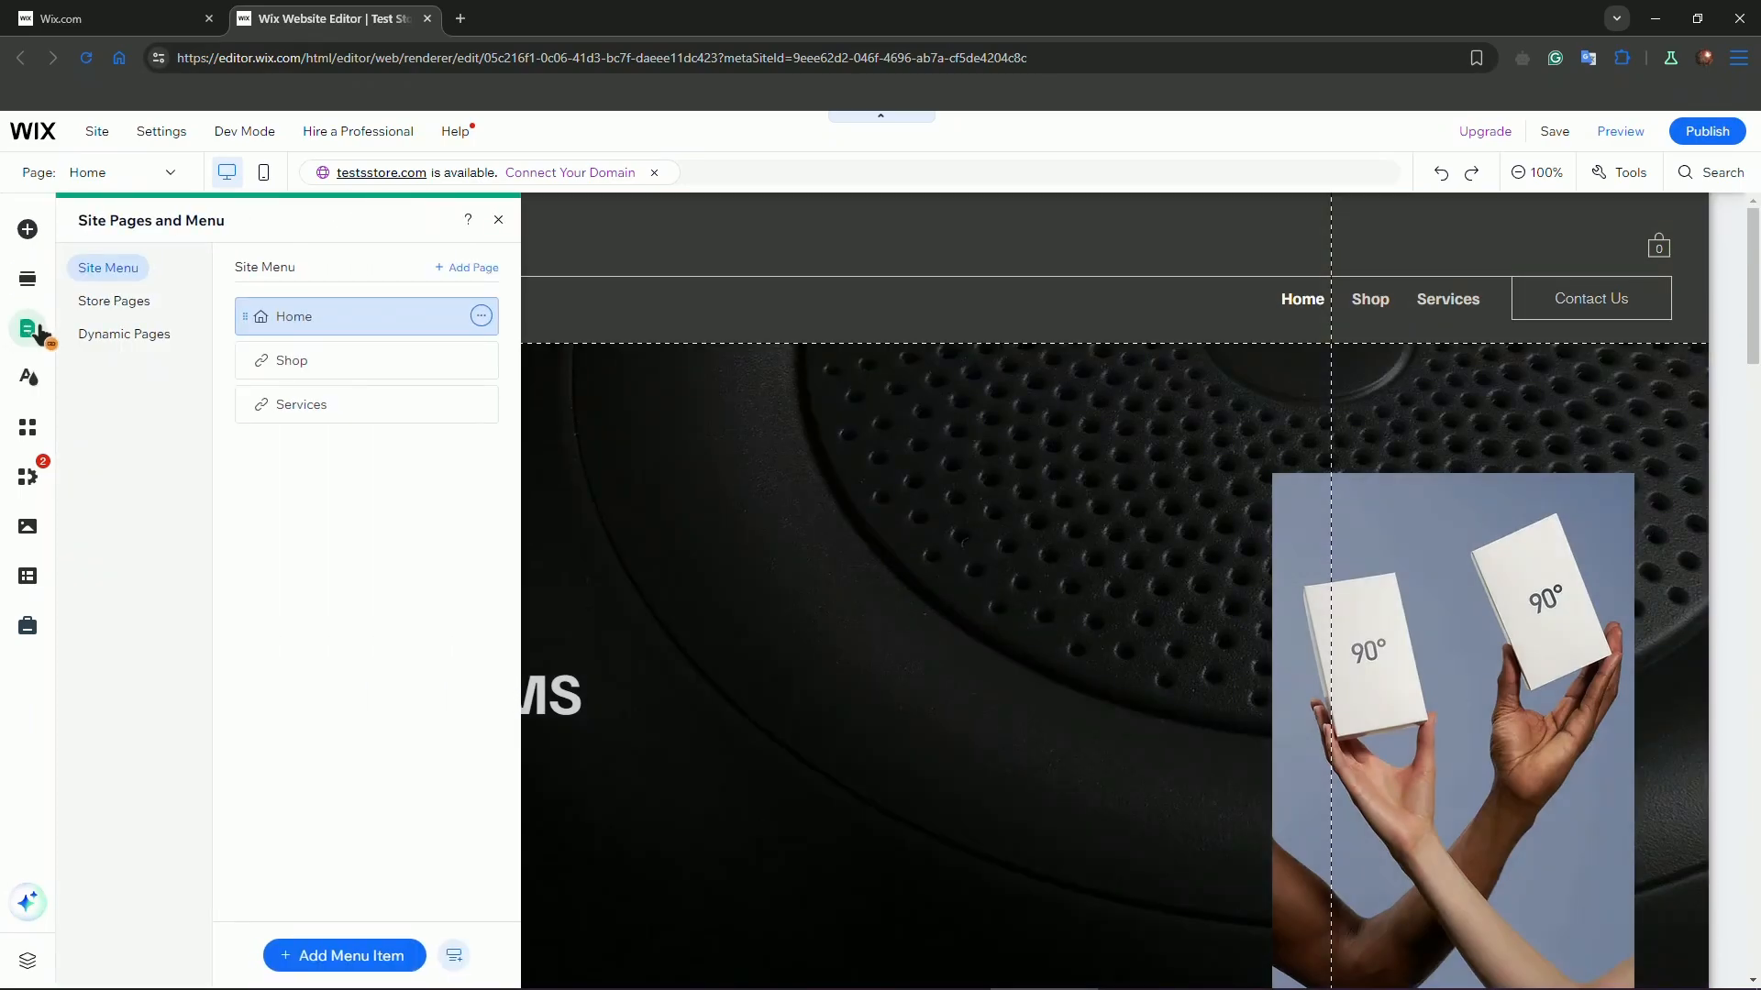
left_click(127, 303)
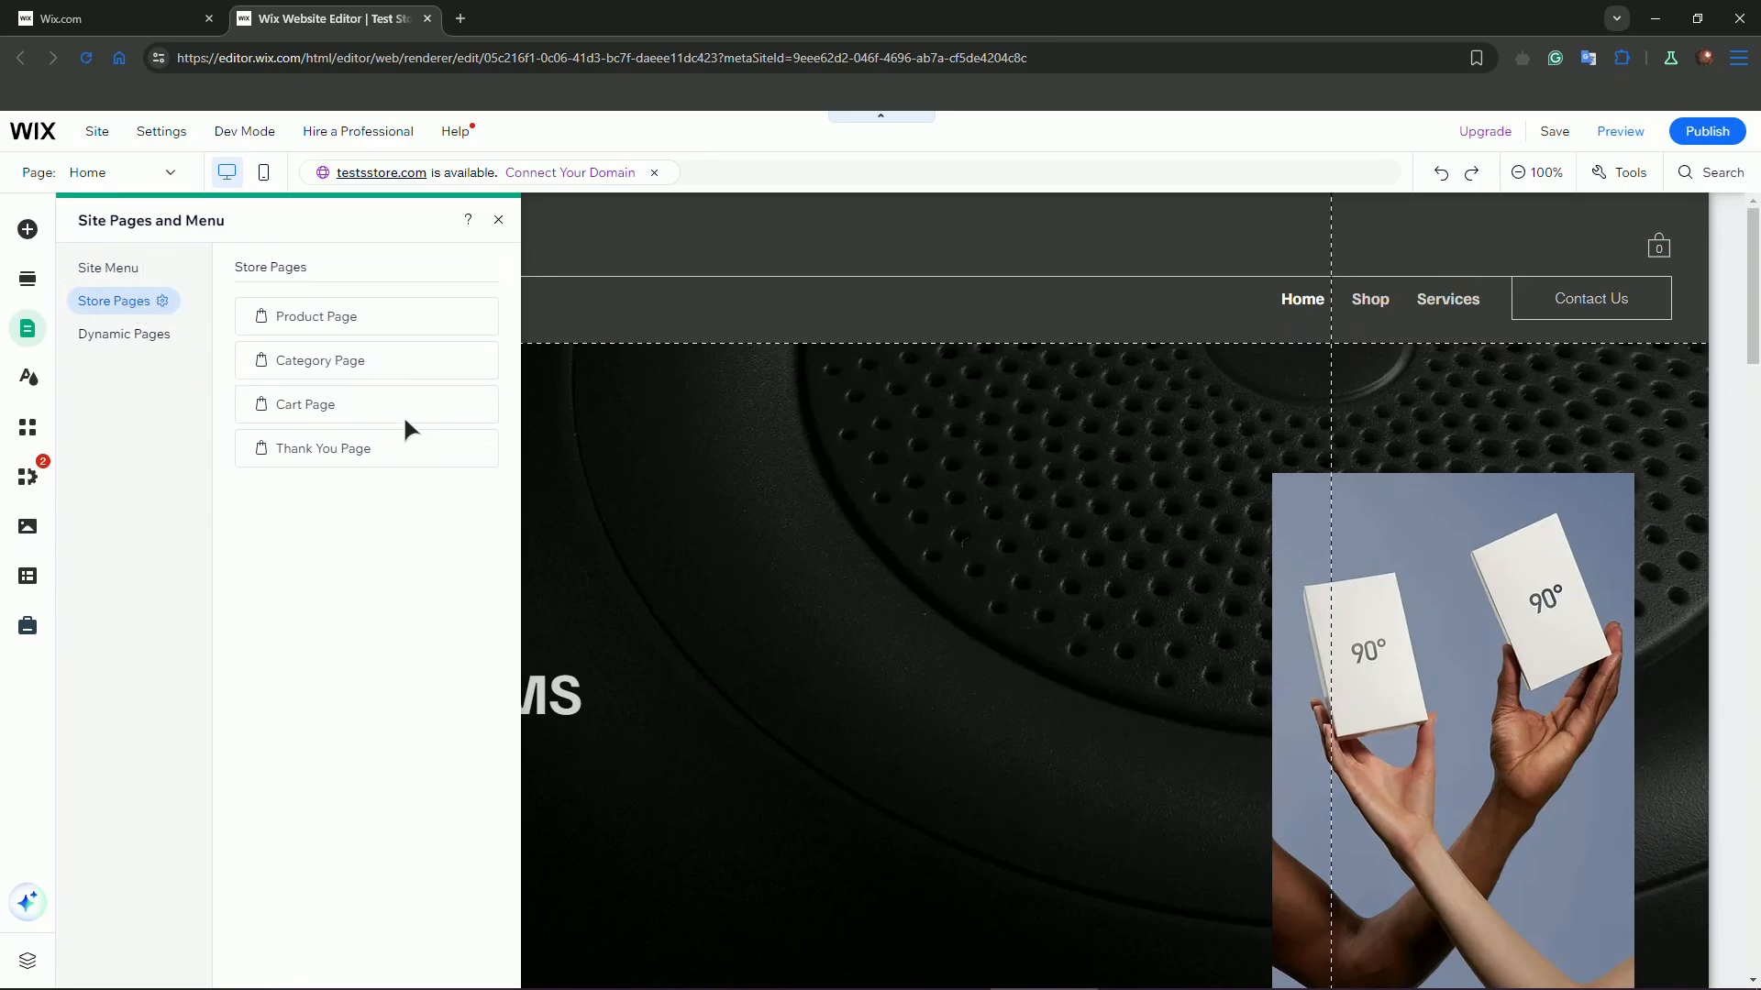
left_click(394, 334)
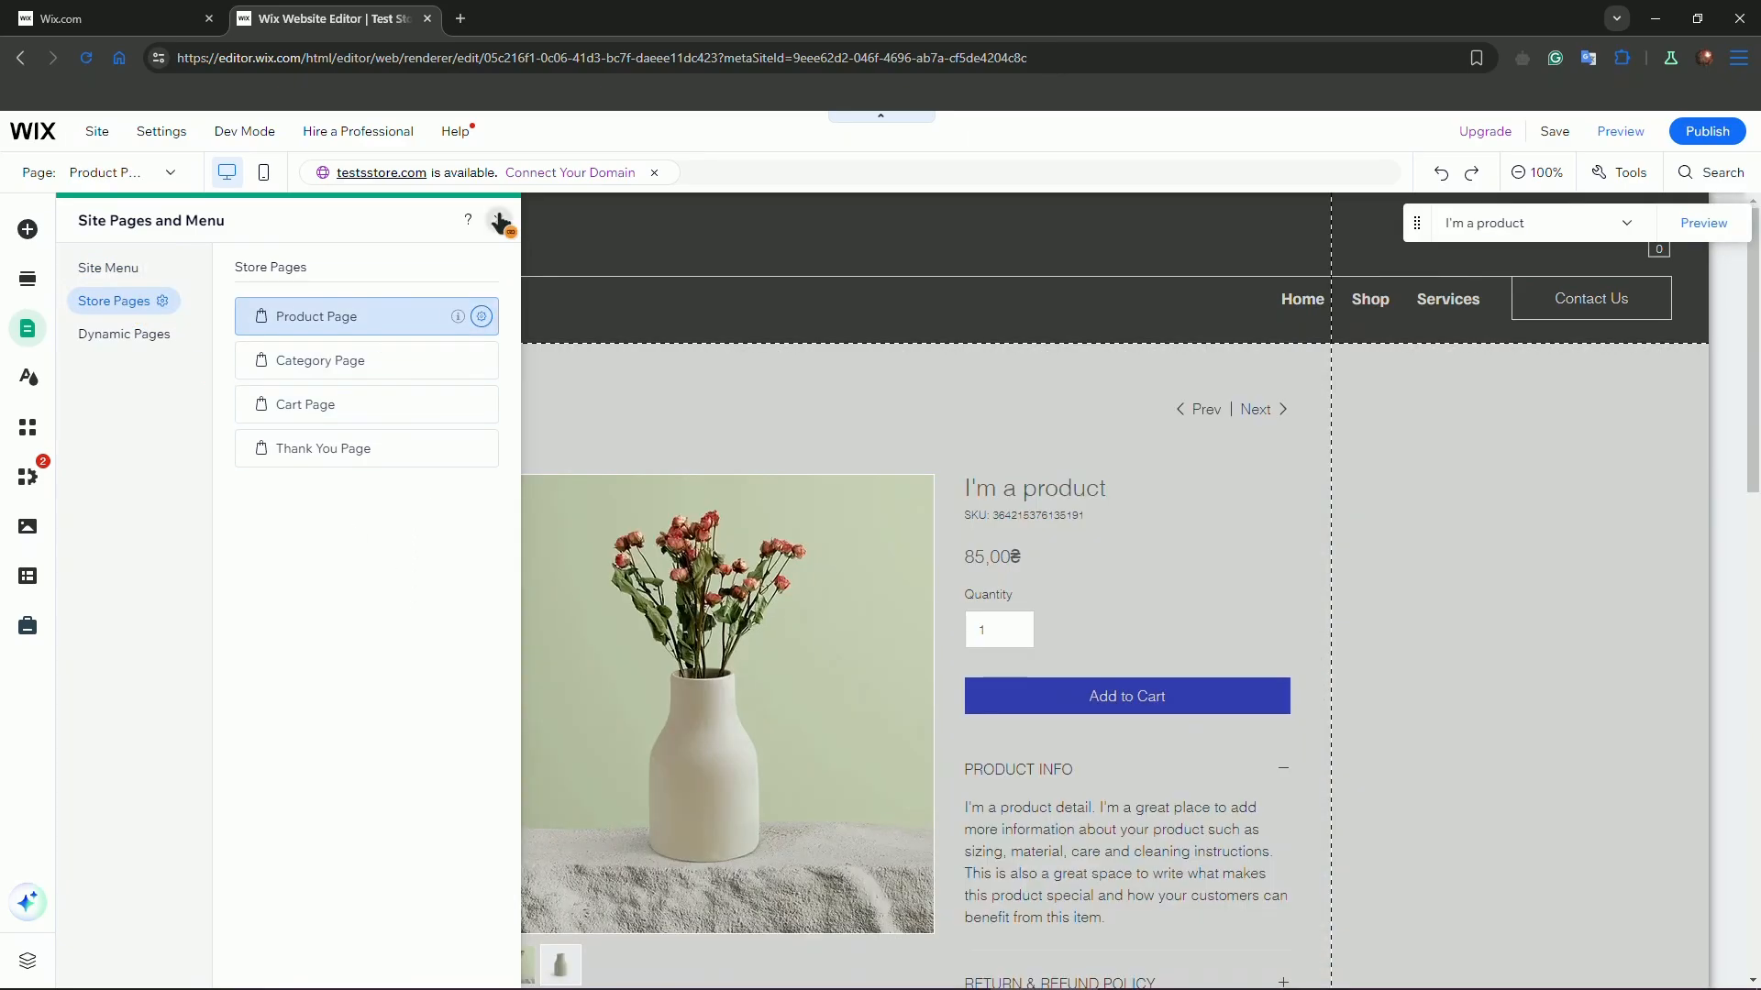
left_click(498, 219)
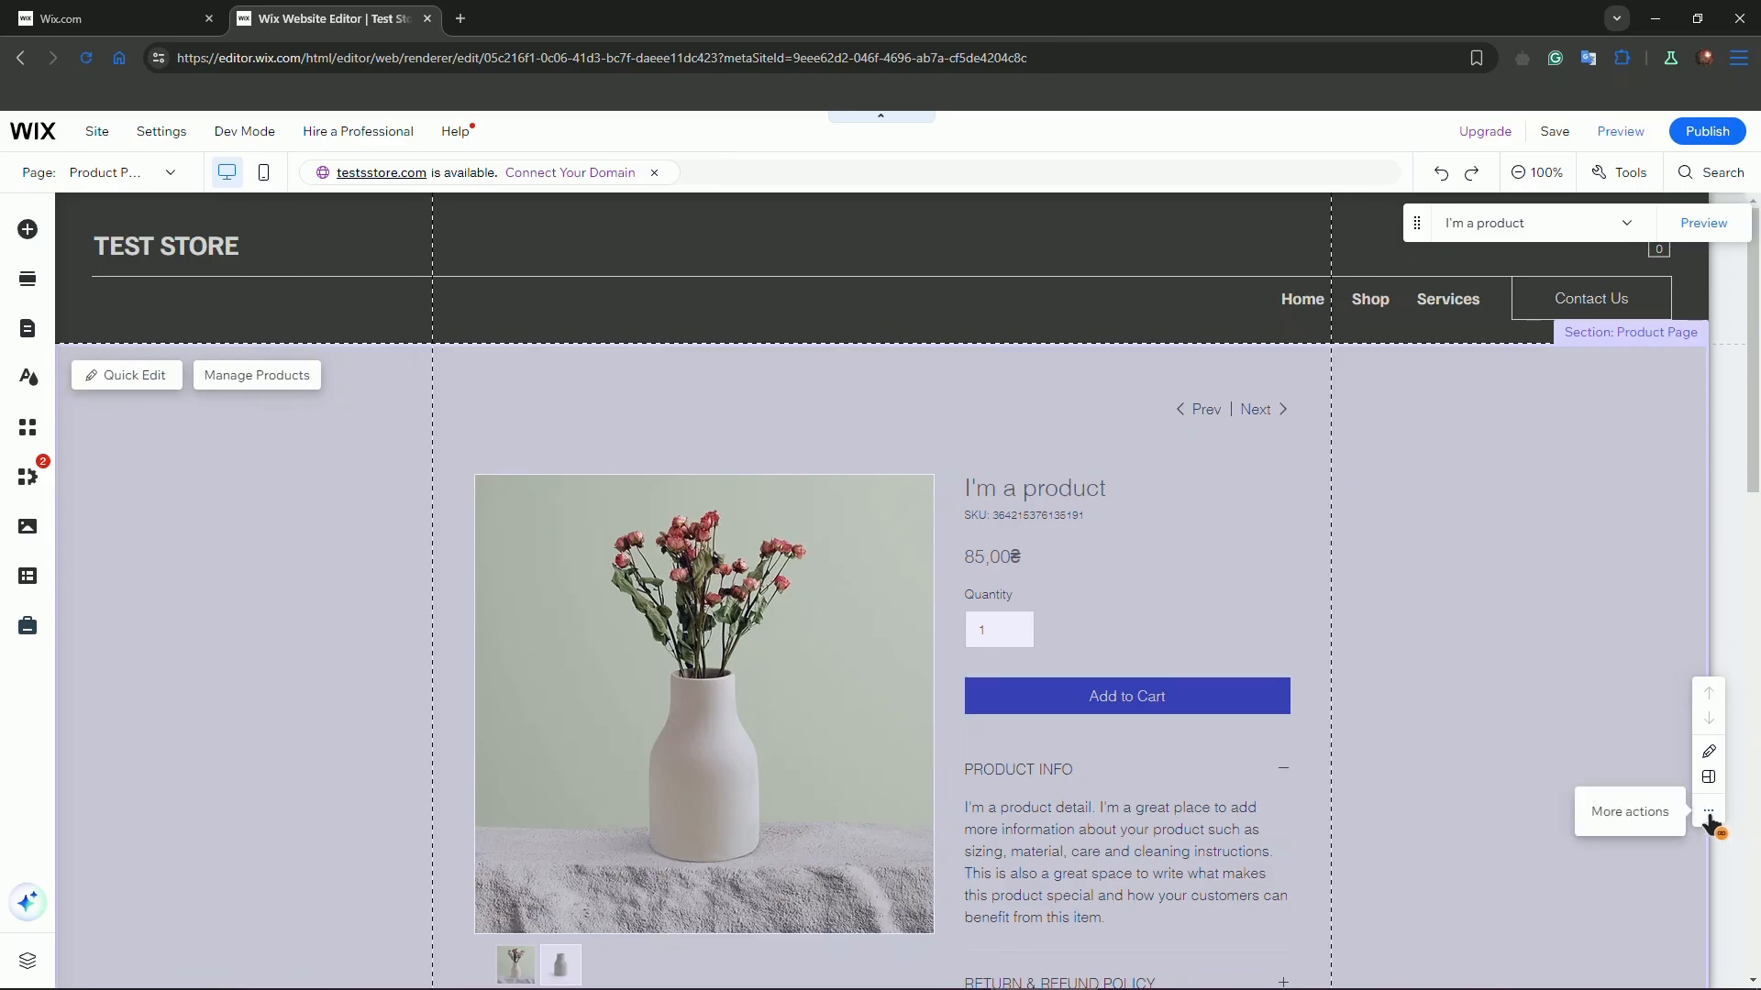
- Open the background options for the Product Page section and browse the available backgrounds
left_click(1709, 812)
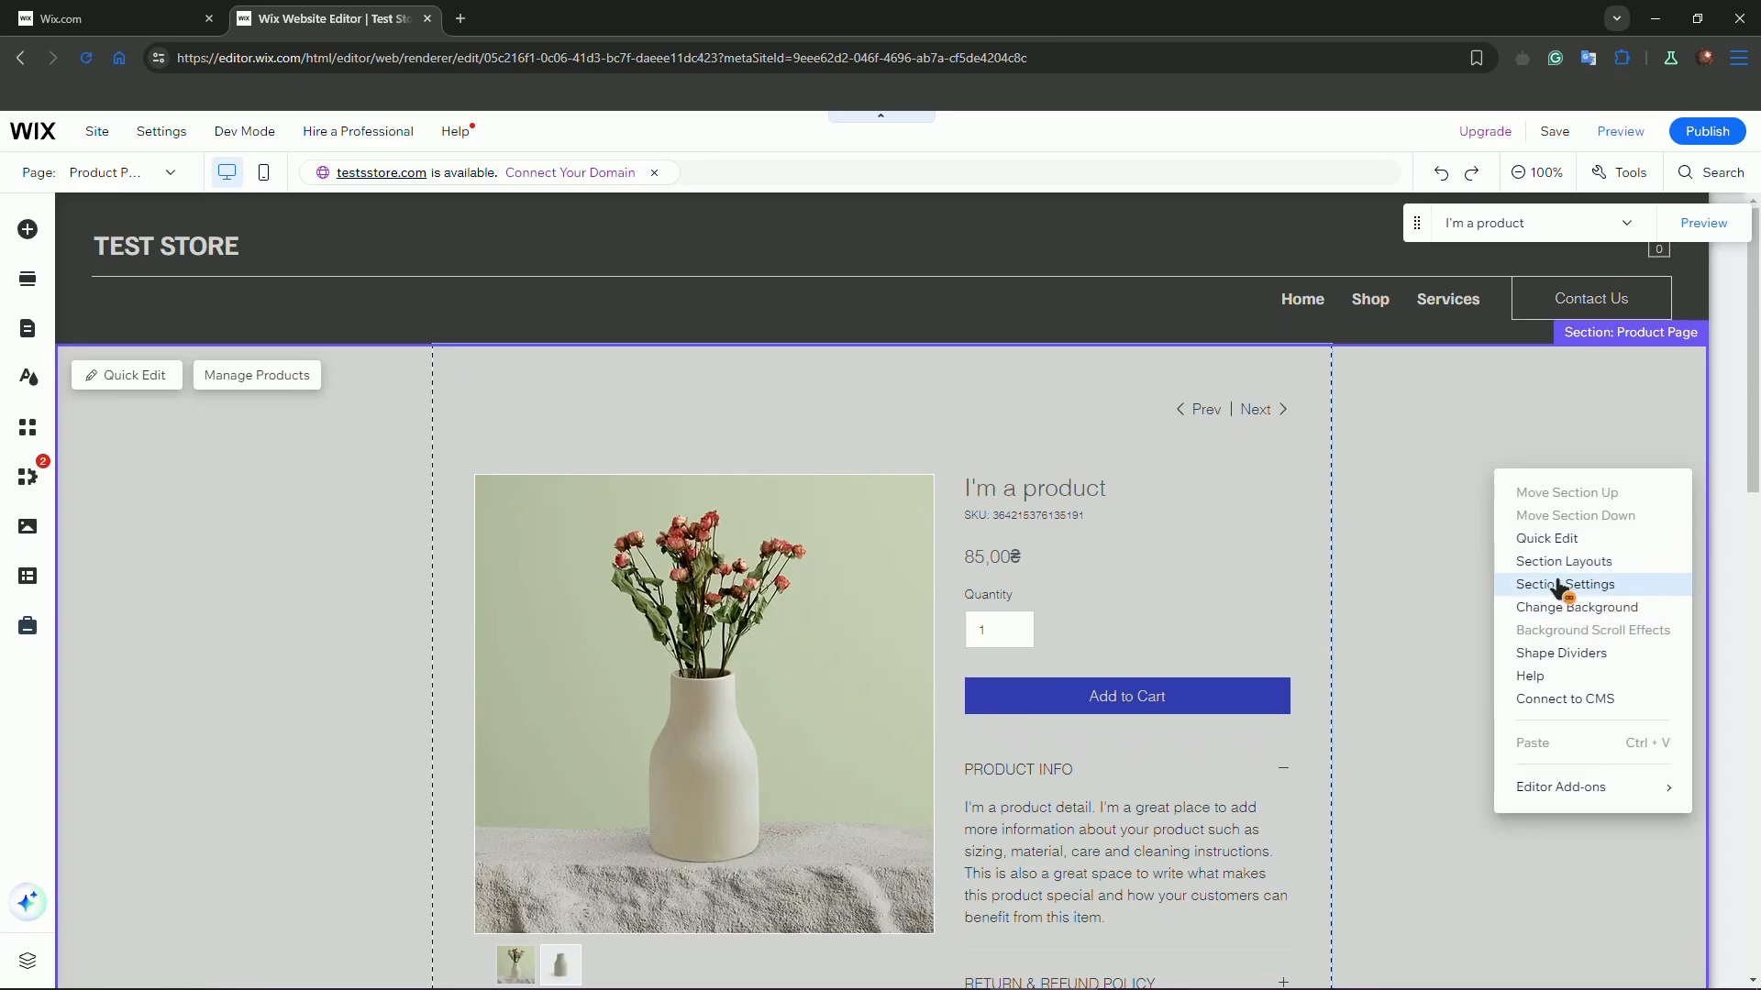
left_click(1605, 613)
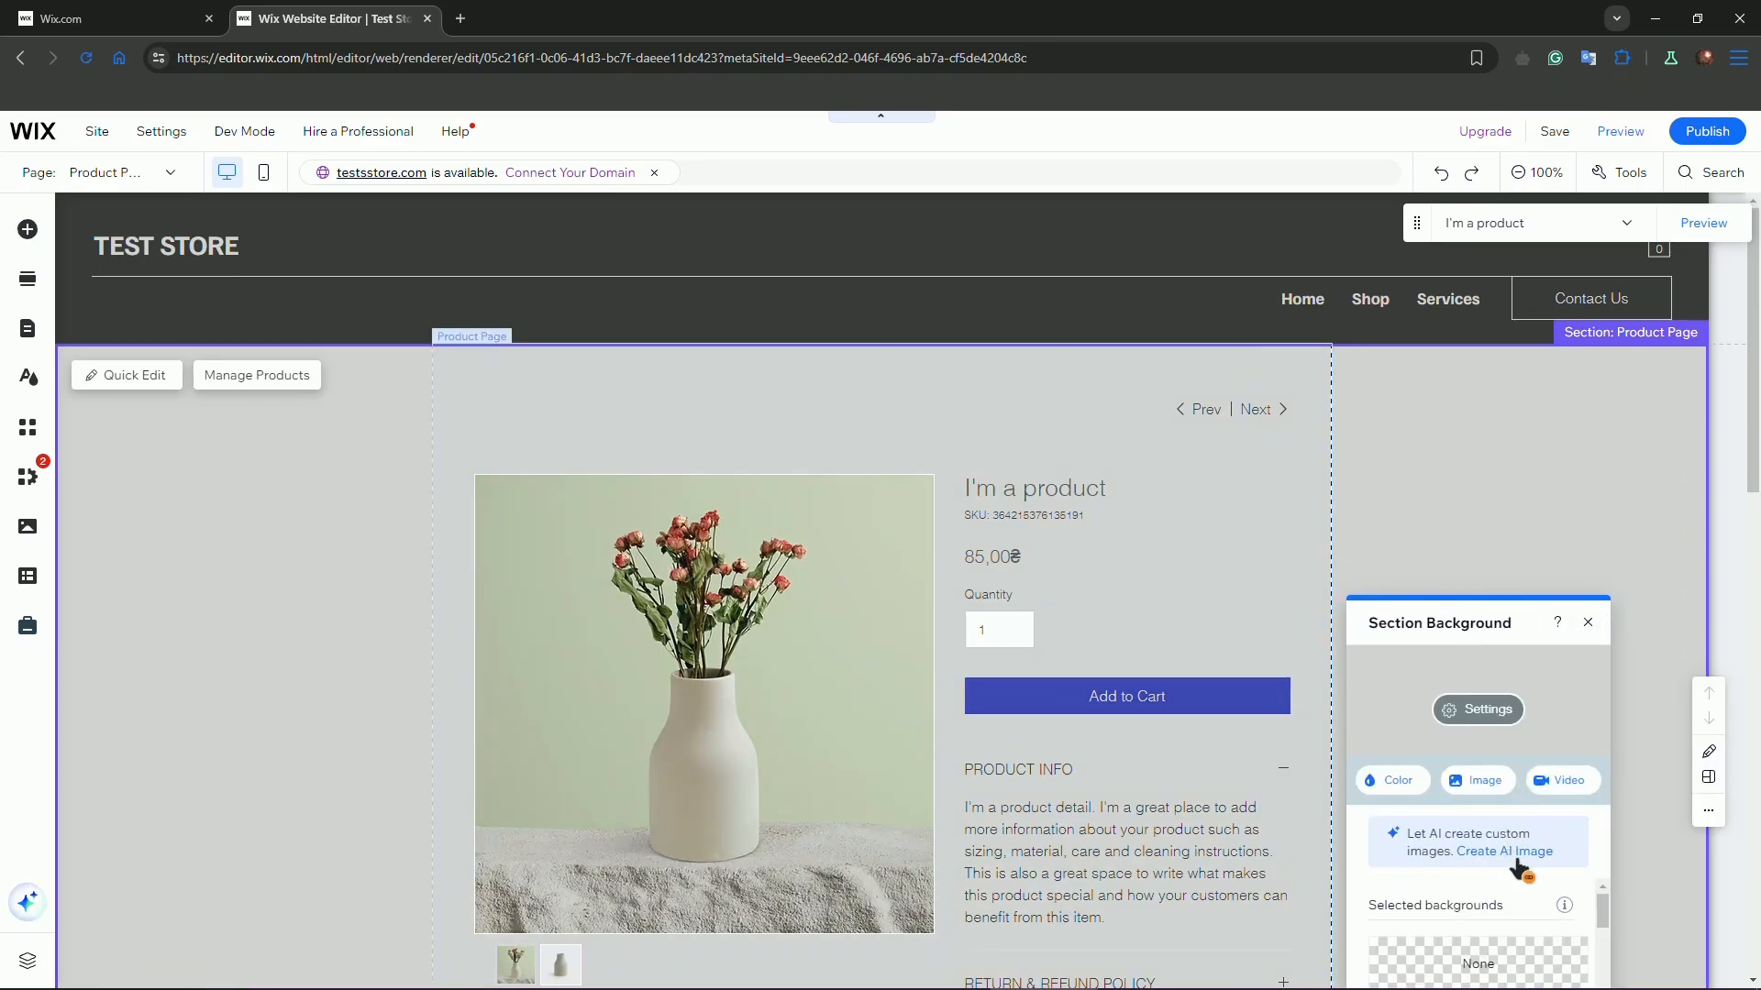
scroll(1577, 894, "down", 2)
scroll(1591, 899, "up", 1)
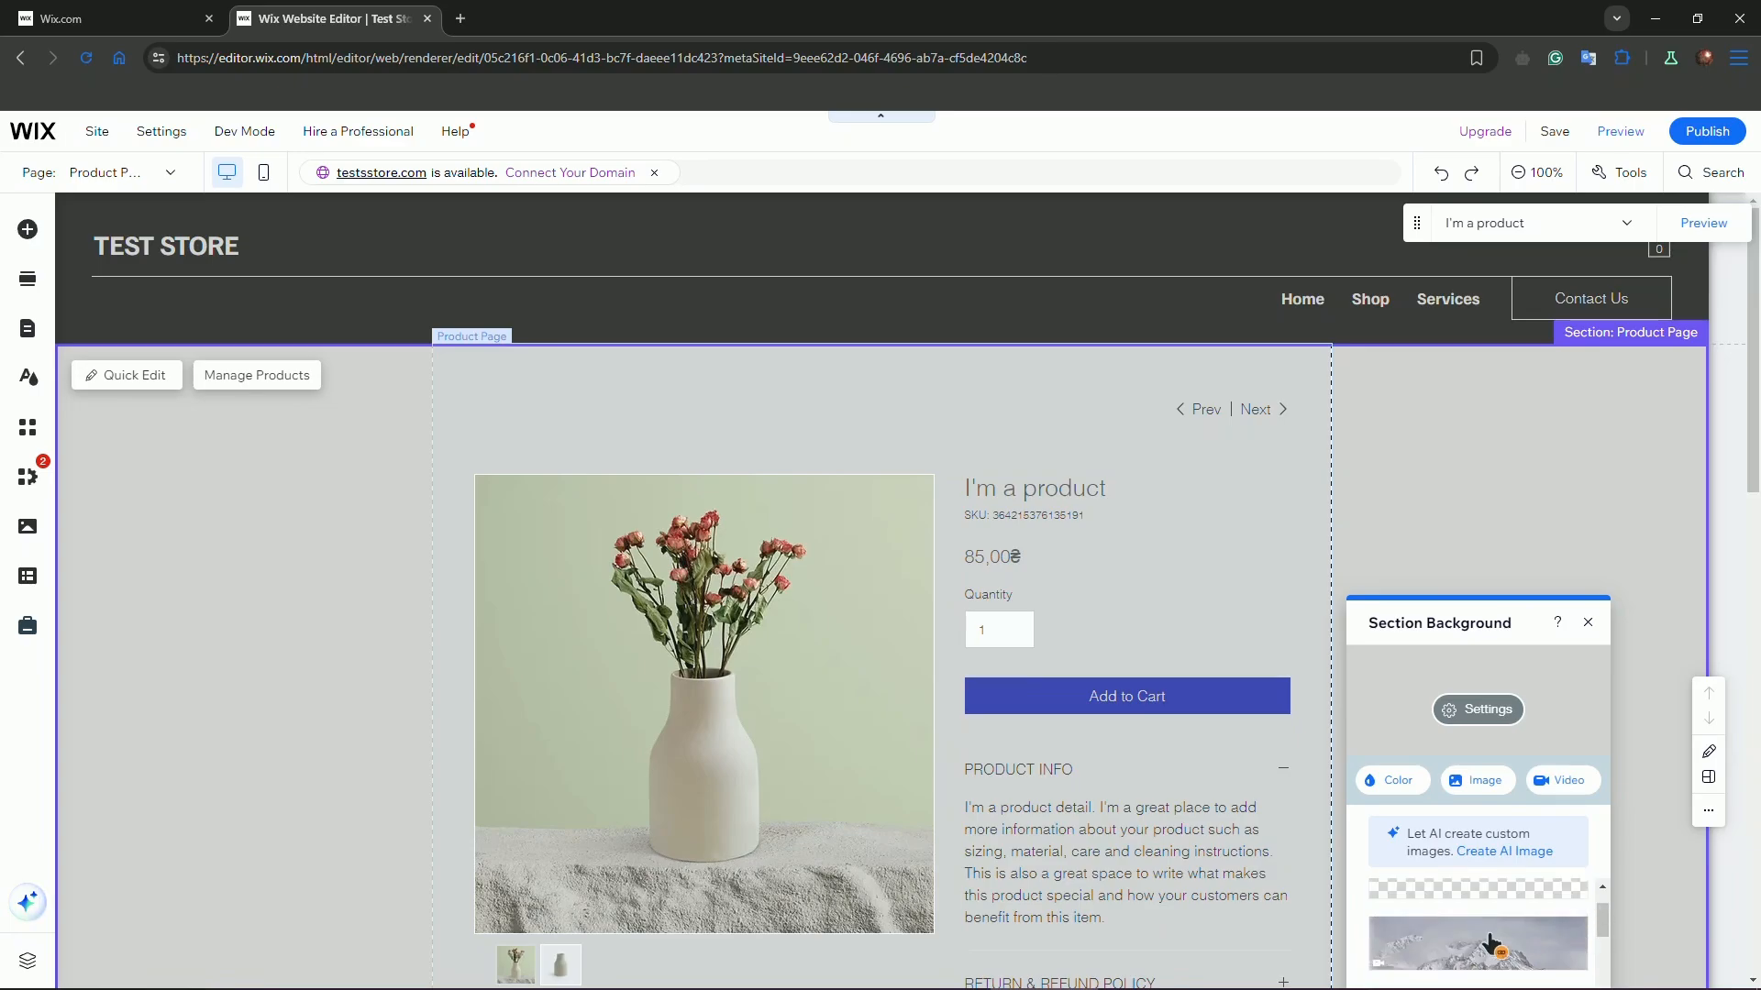
- Try the snowy mountain background on the Product Page section and check how the product details look against it
left_click(1458, 954)
scroll(1262, 598, "down", 2)
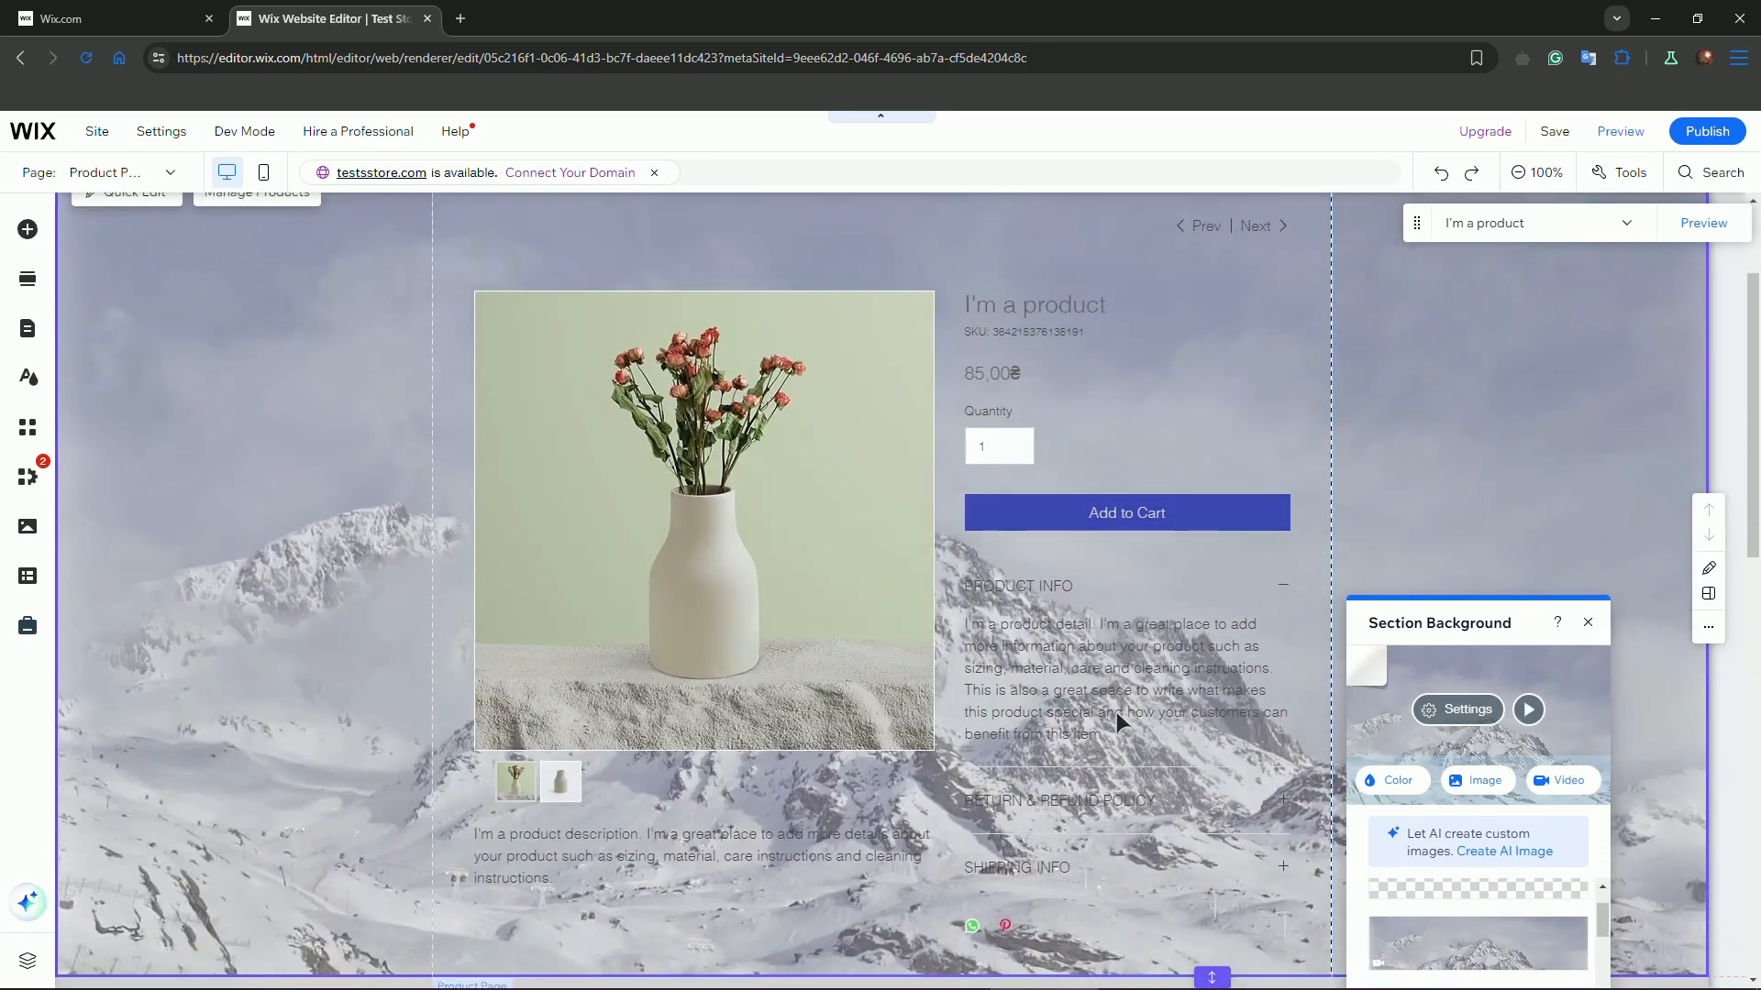
scroll(1073, 706, "up", 1)
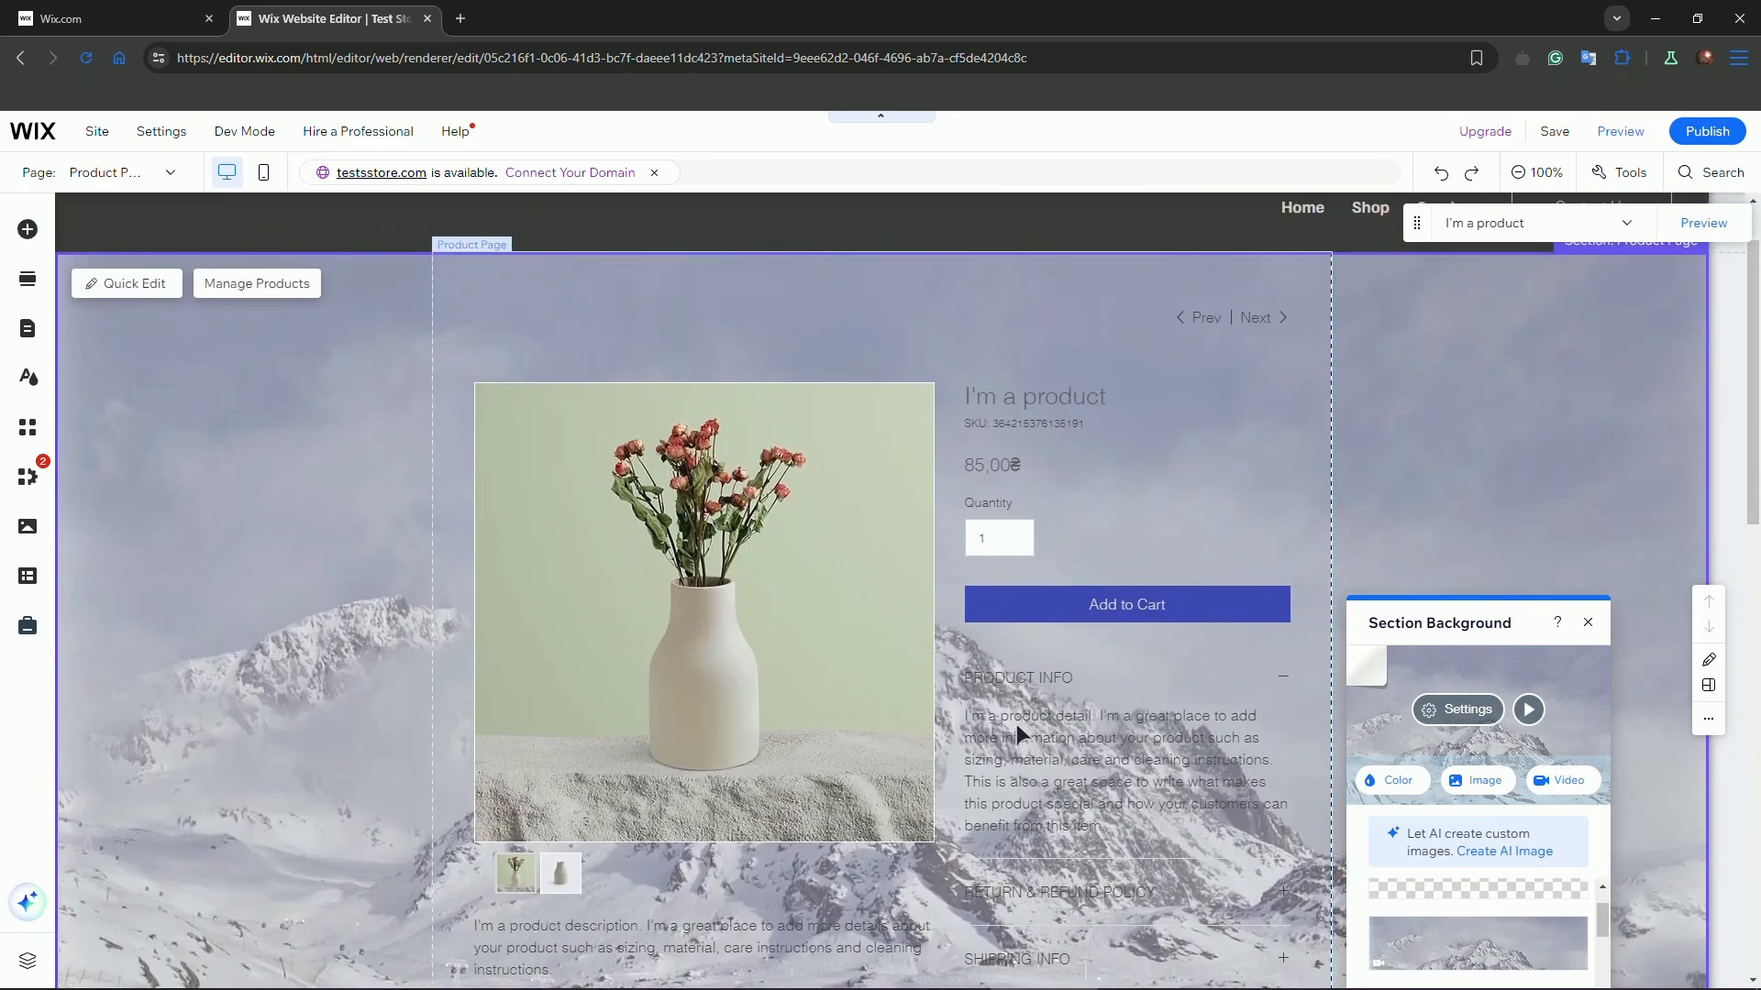
scroll(1023, 738, "down", 1)
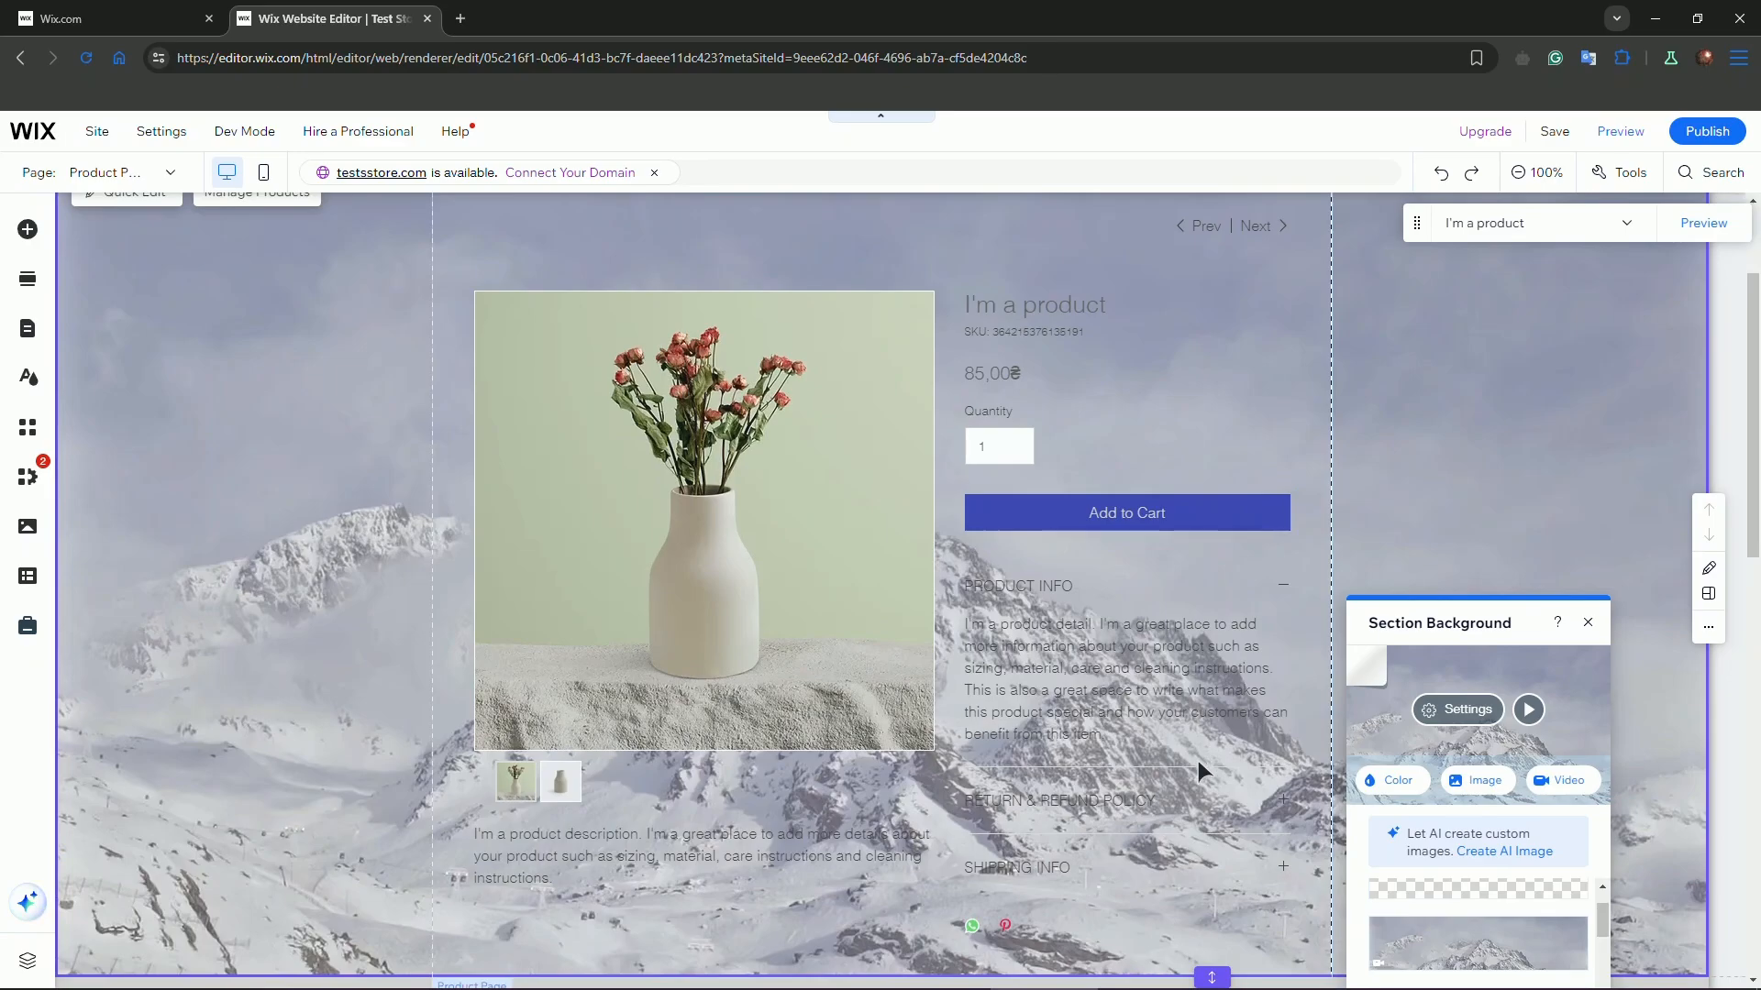
- Apply the green, yellow, orange and purple gradient as the Product Page section's background and close the background options
scroll(1484, 930, "down", 2)
left_click(1490, 928)
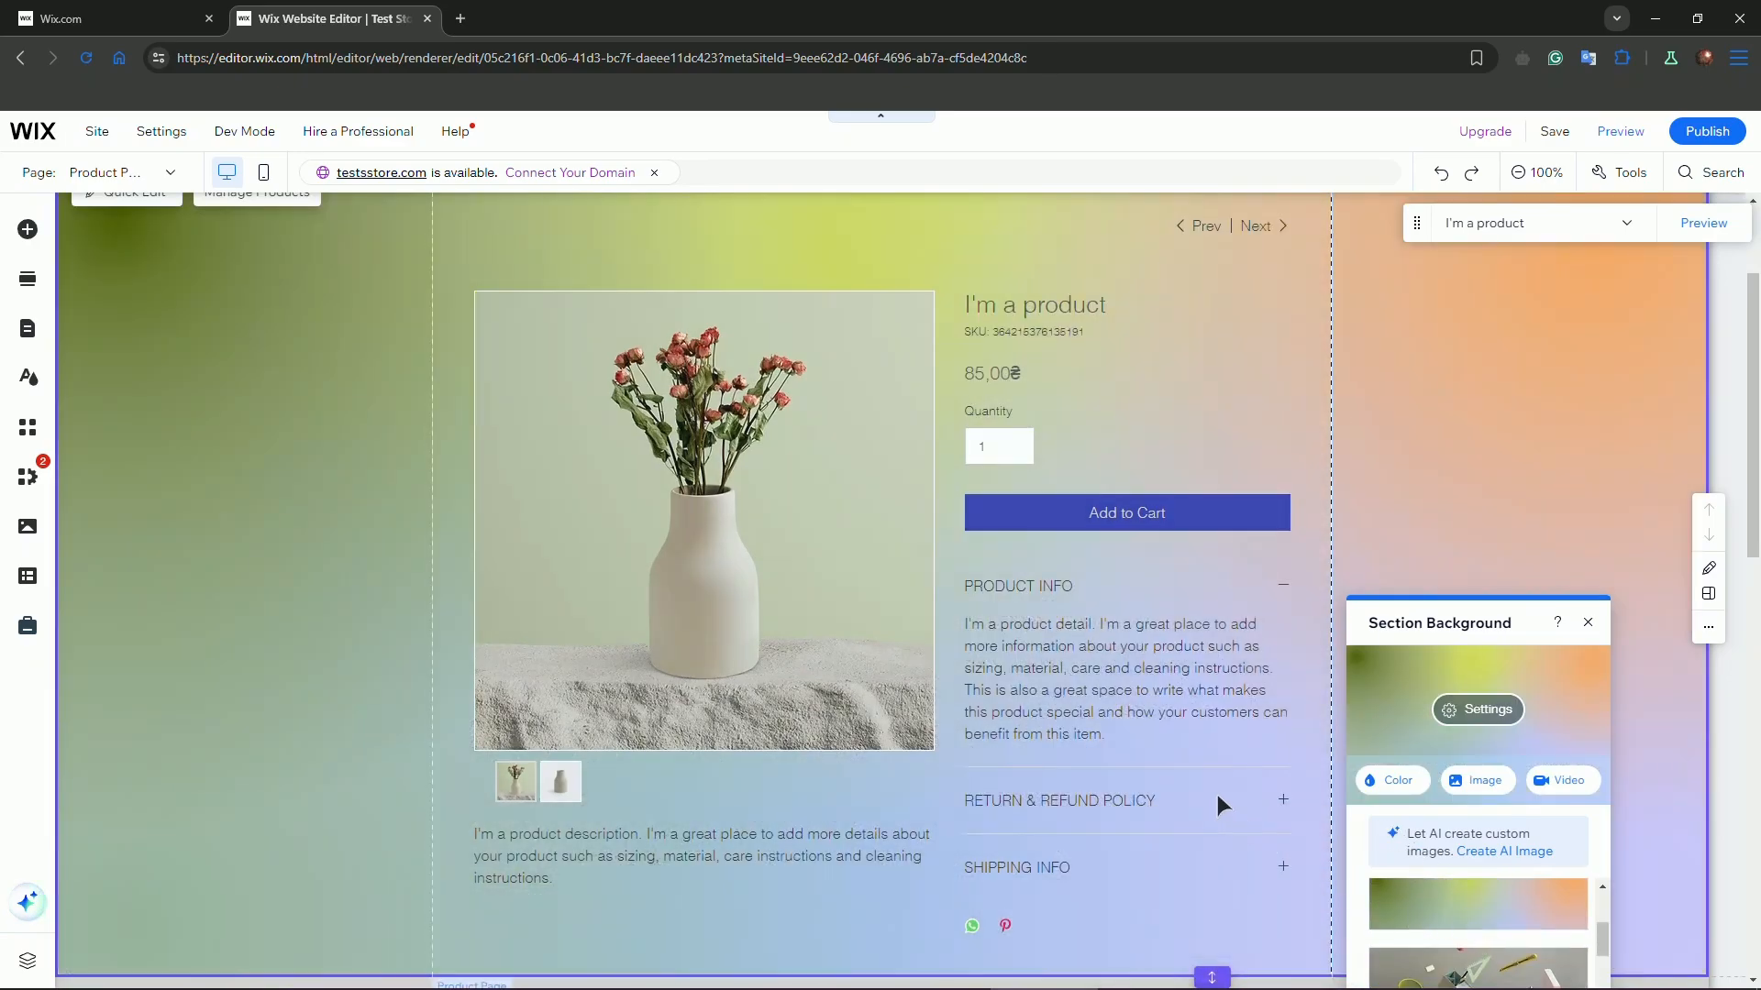
scroll(1476, 917, "down", 1)
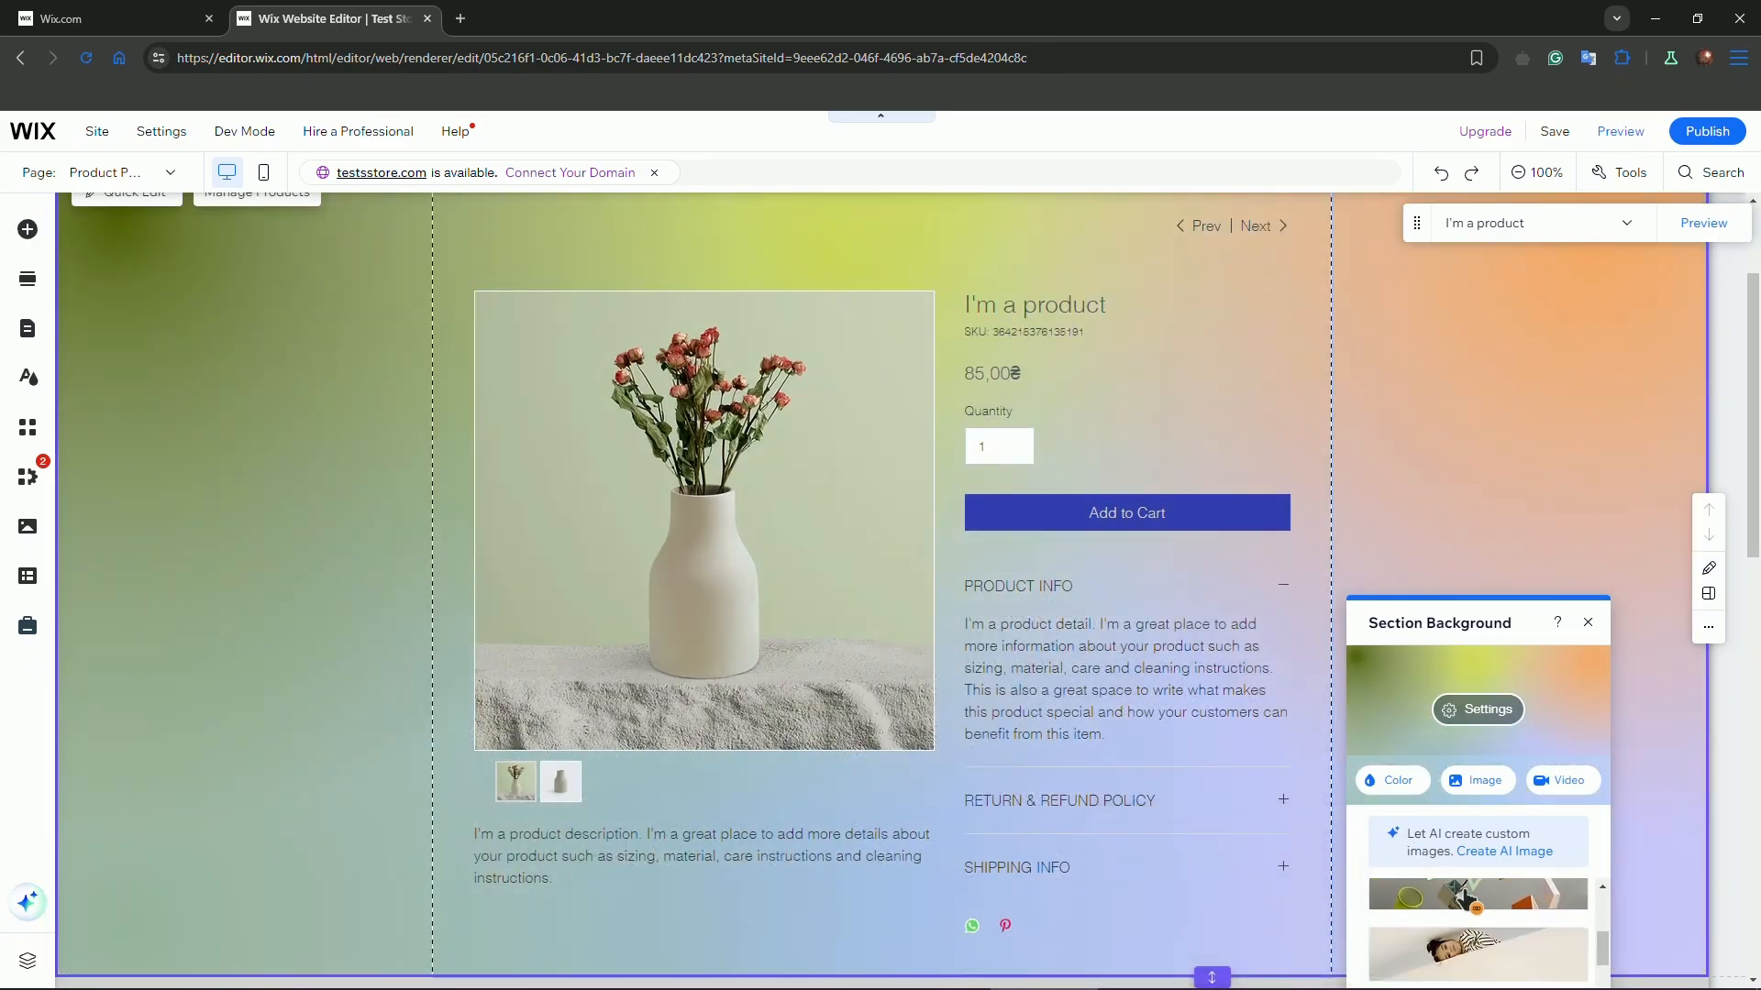
mouse_move(1474, 894)
scroll(1476, 917, "down", 3)
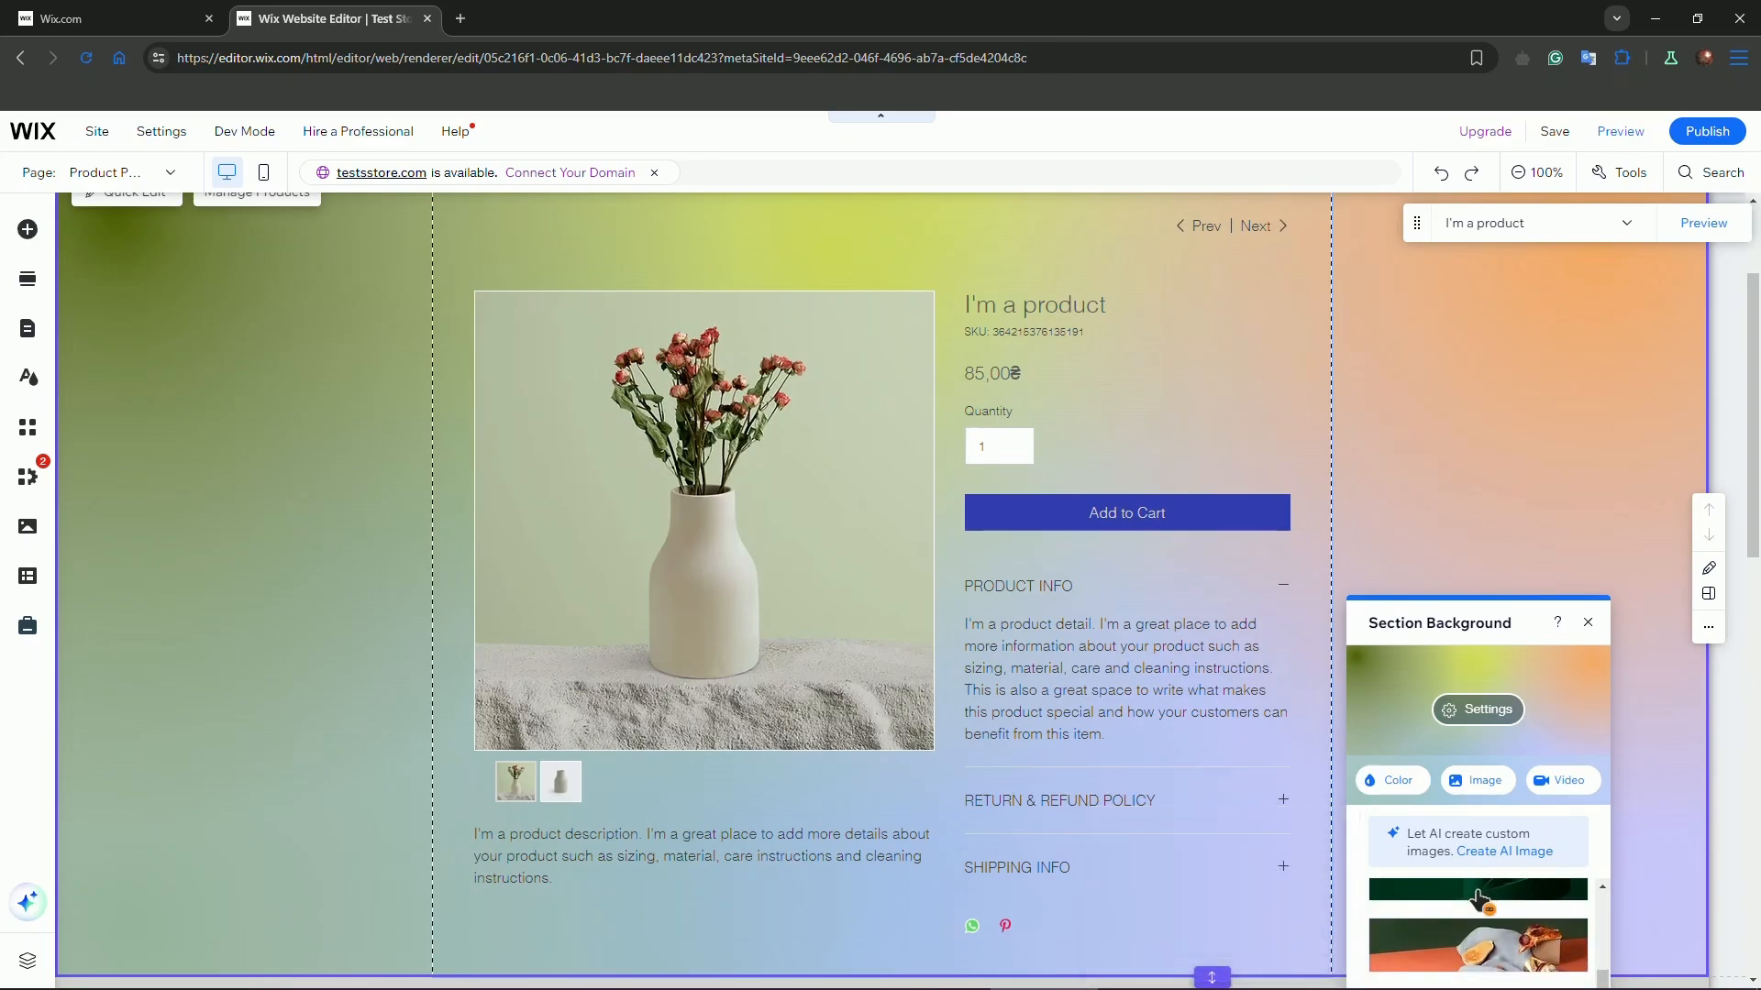
left_click(1588, 623)
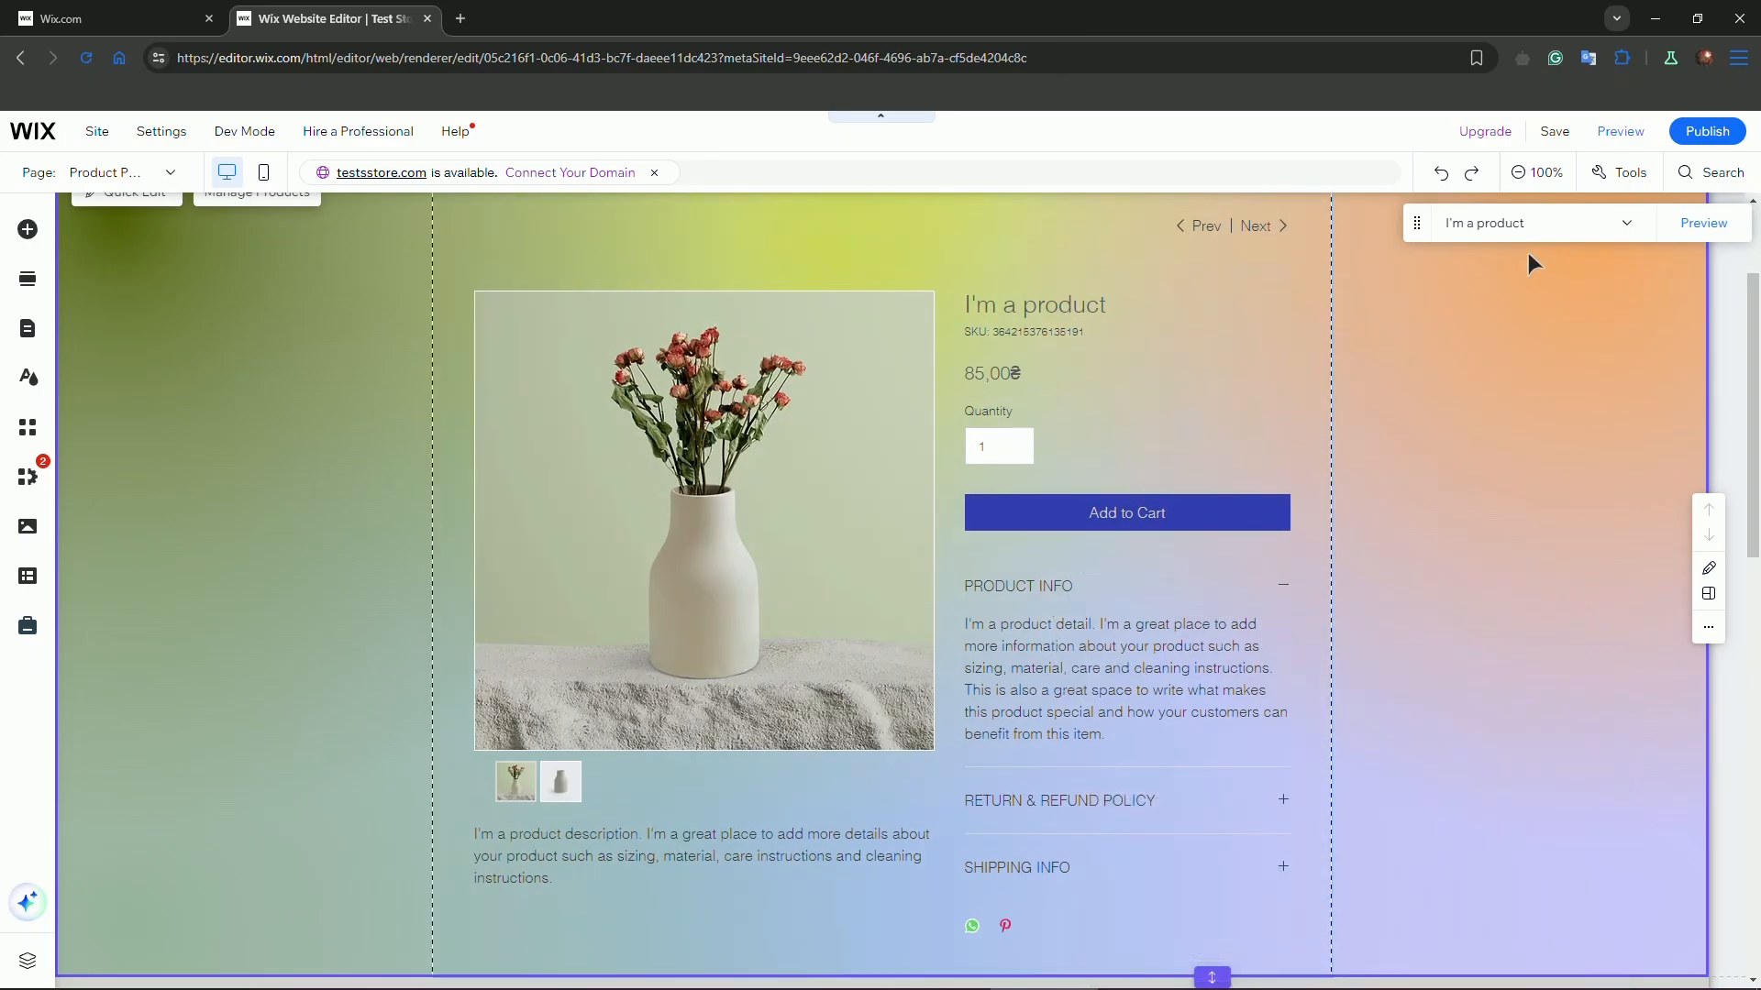
- Open Quick Edit for the Product Page section, check its layout options and return to its content settings
scroll(826, 275, "up", 1)
left_click(134, 285)
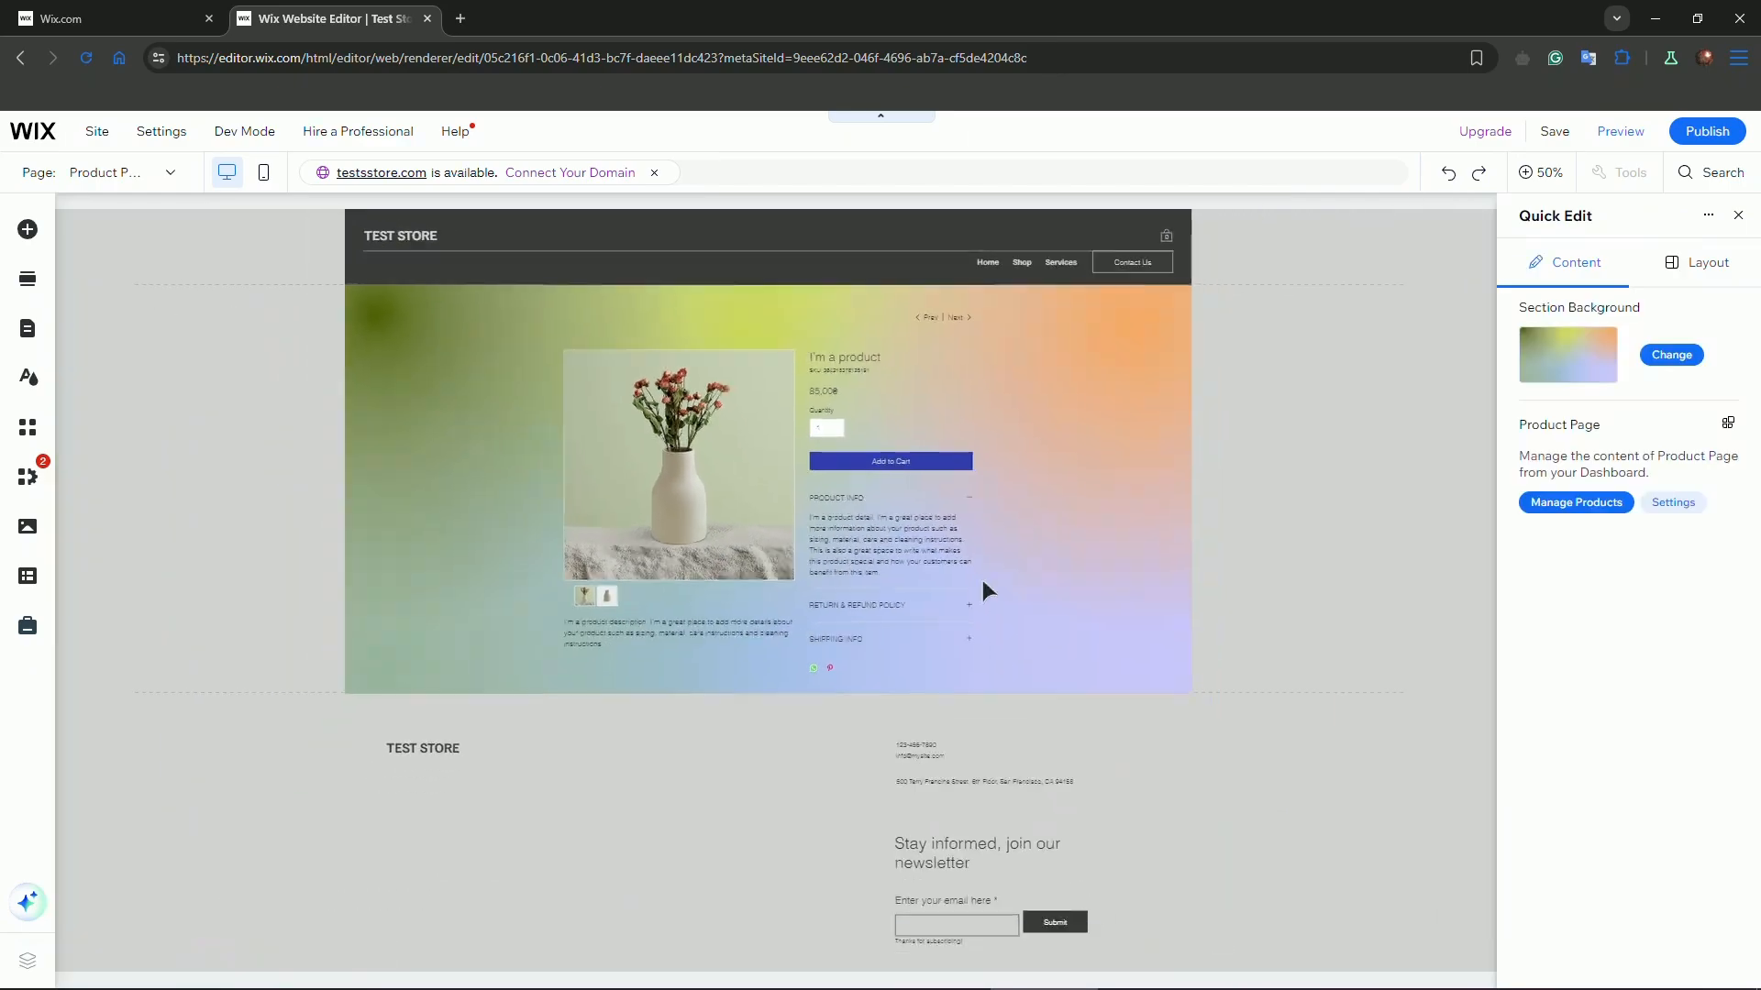
left_click(1730, 273)
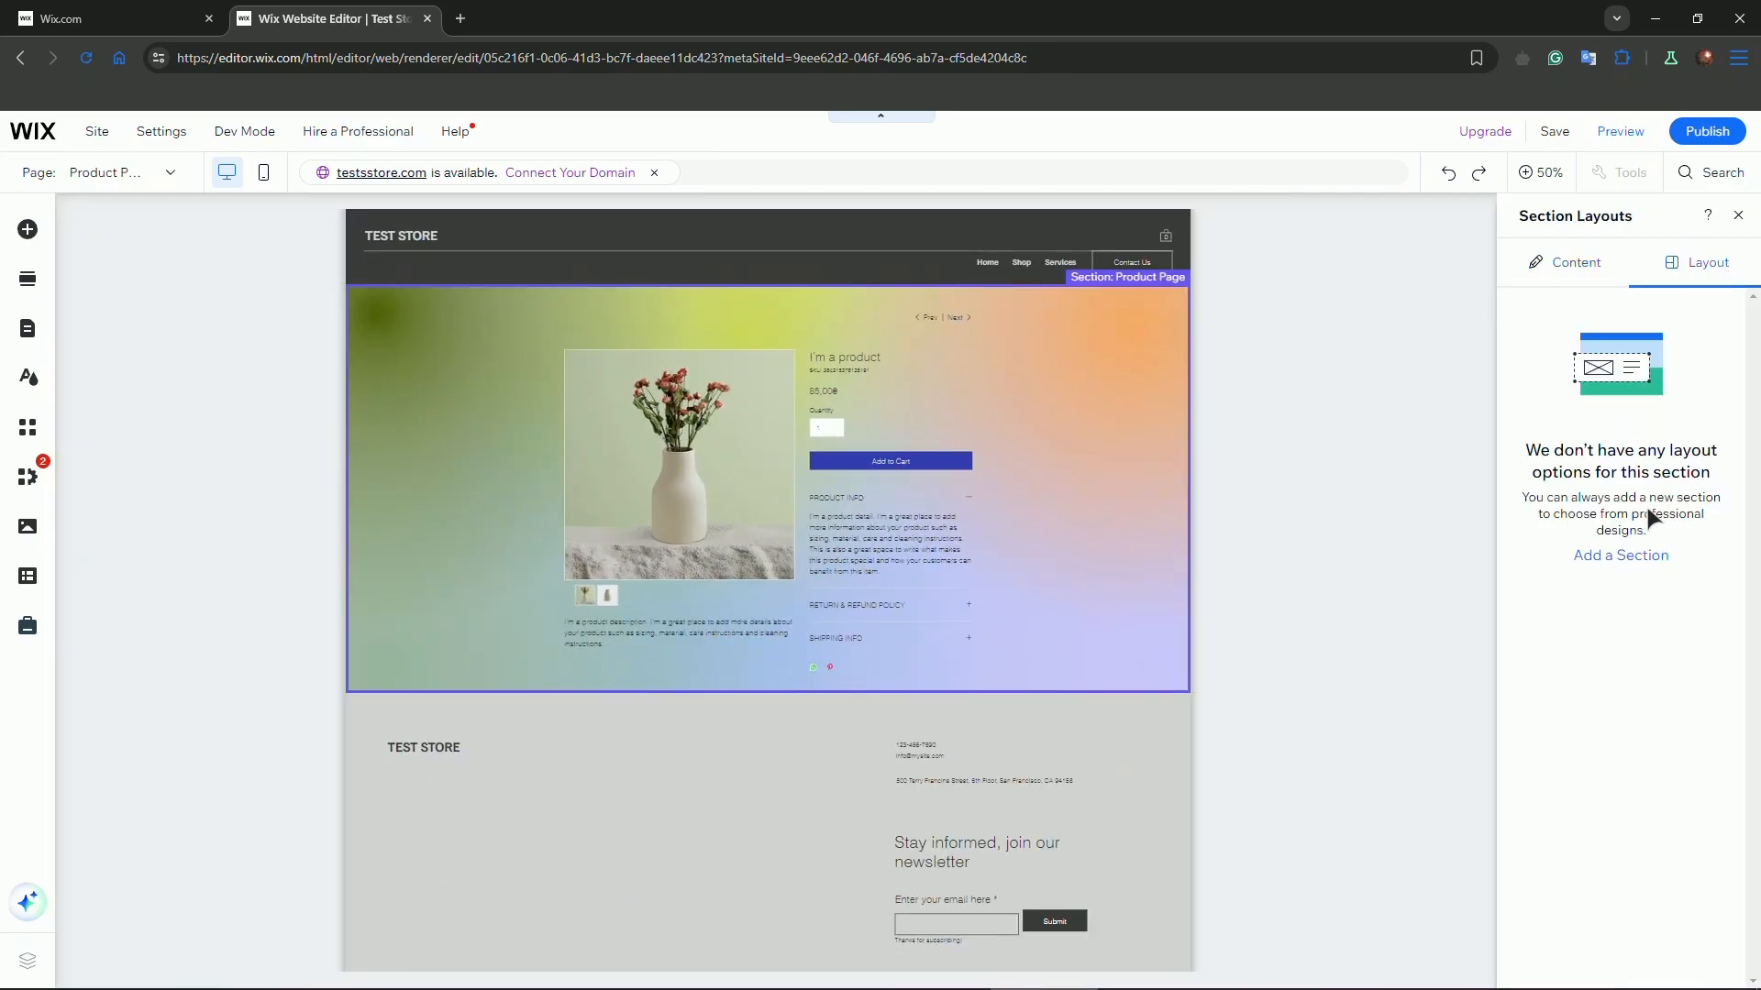
left_click(1596, 269)
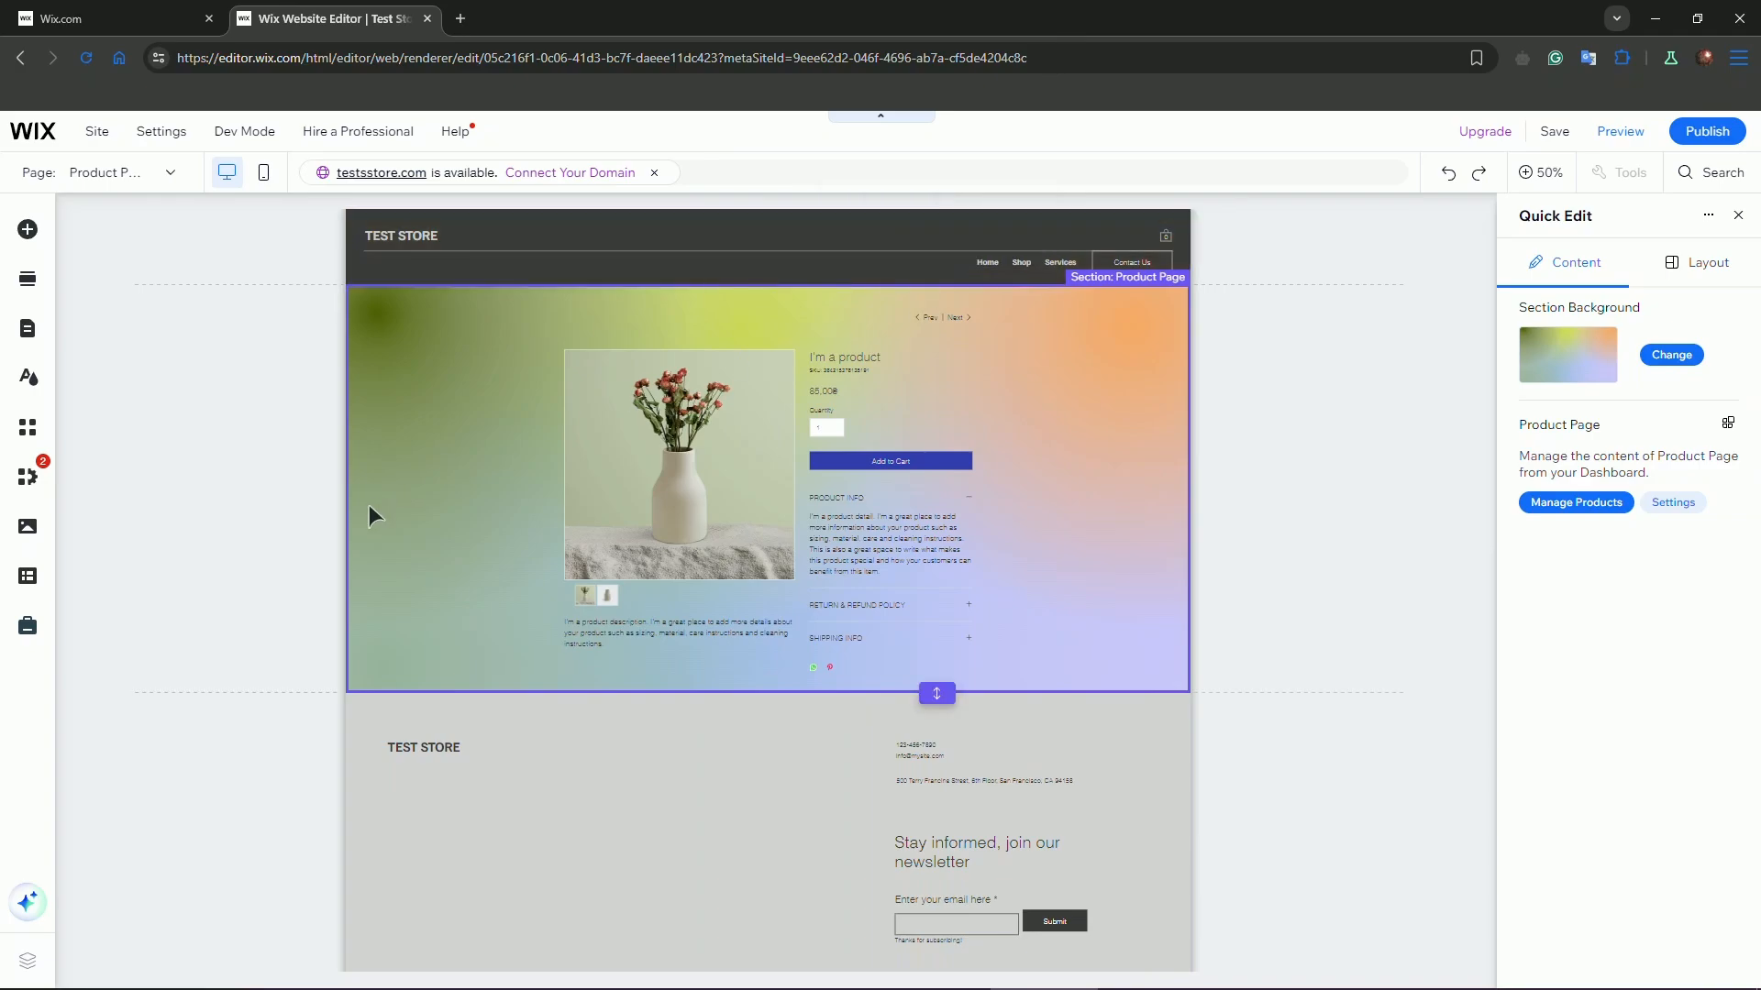
- Rename the Product Page section as Products
left_click(1708, 215)
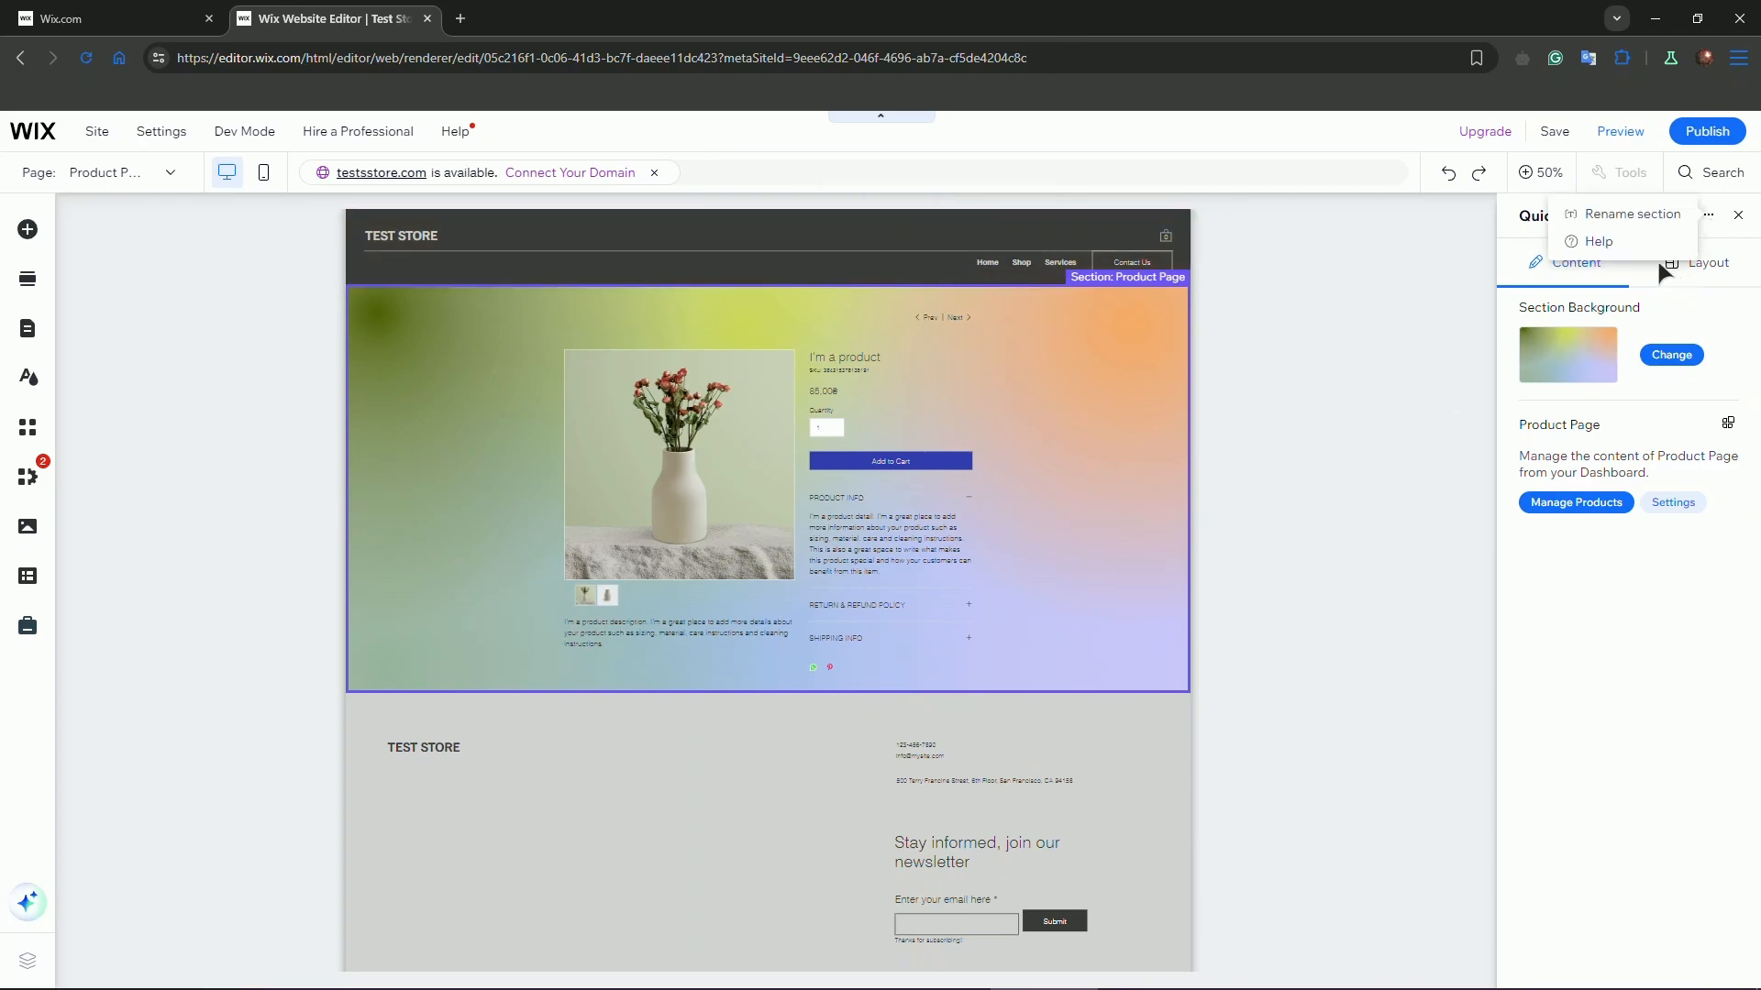
left_click(1614, 212)
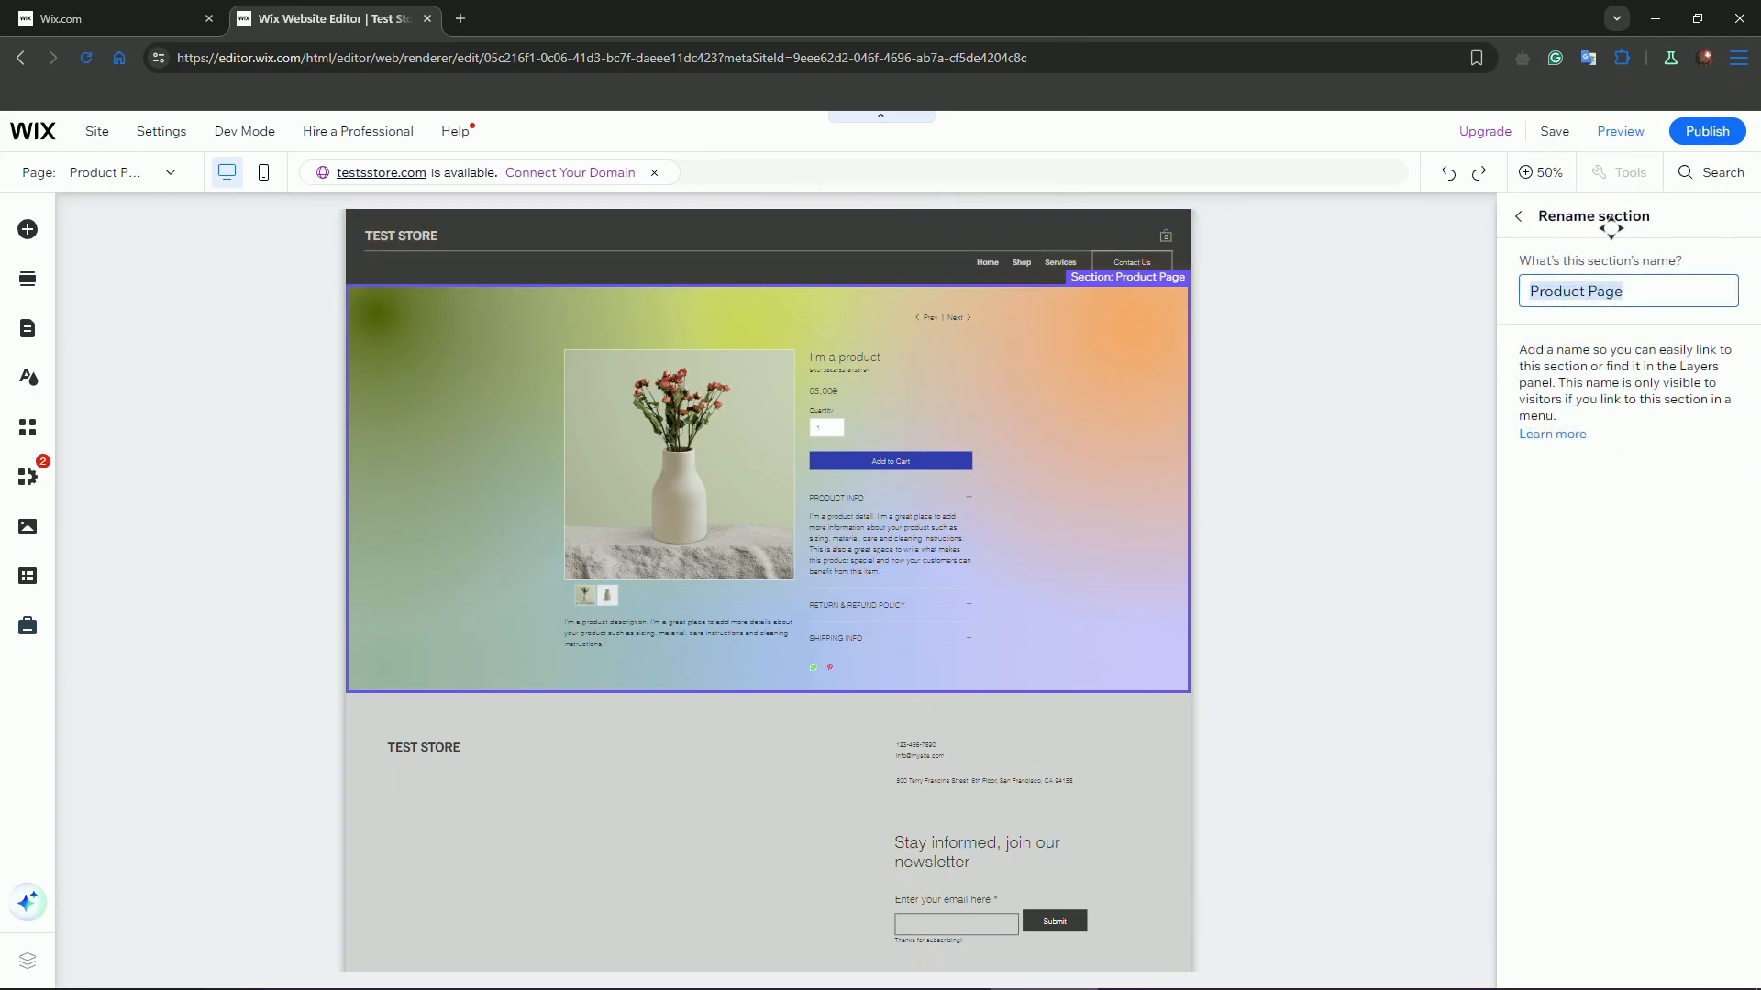
left_click(1631, 295)
double_click(1606, 294)
key("BackSpace")
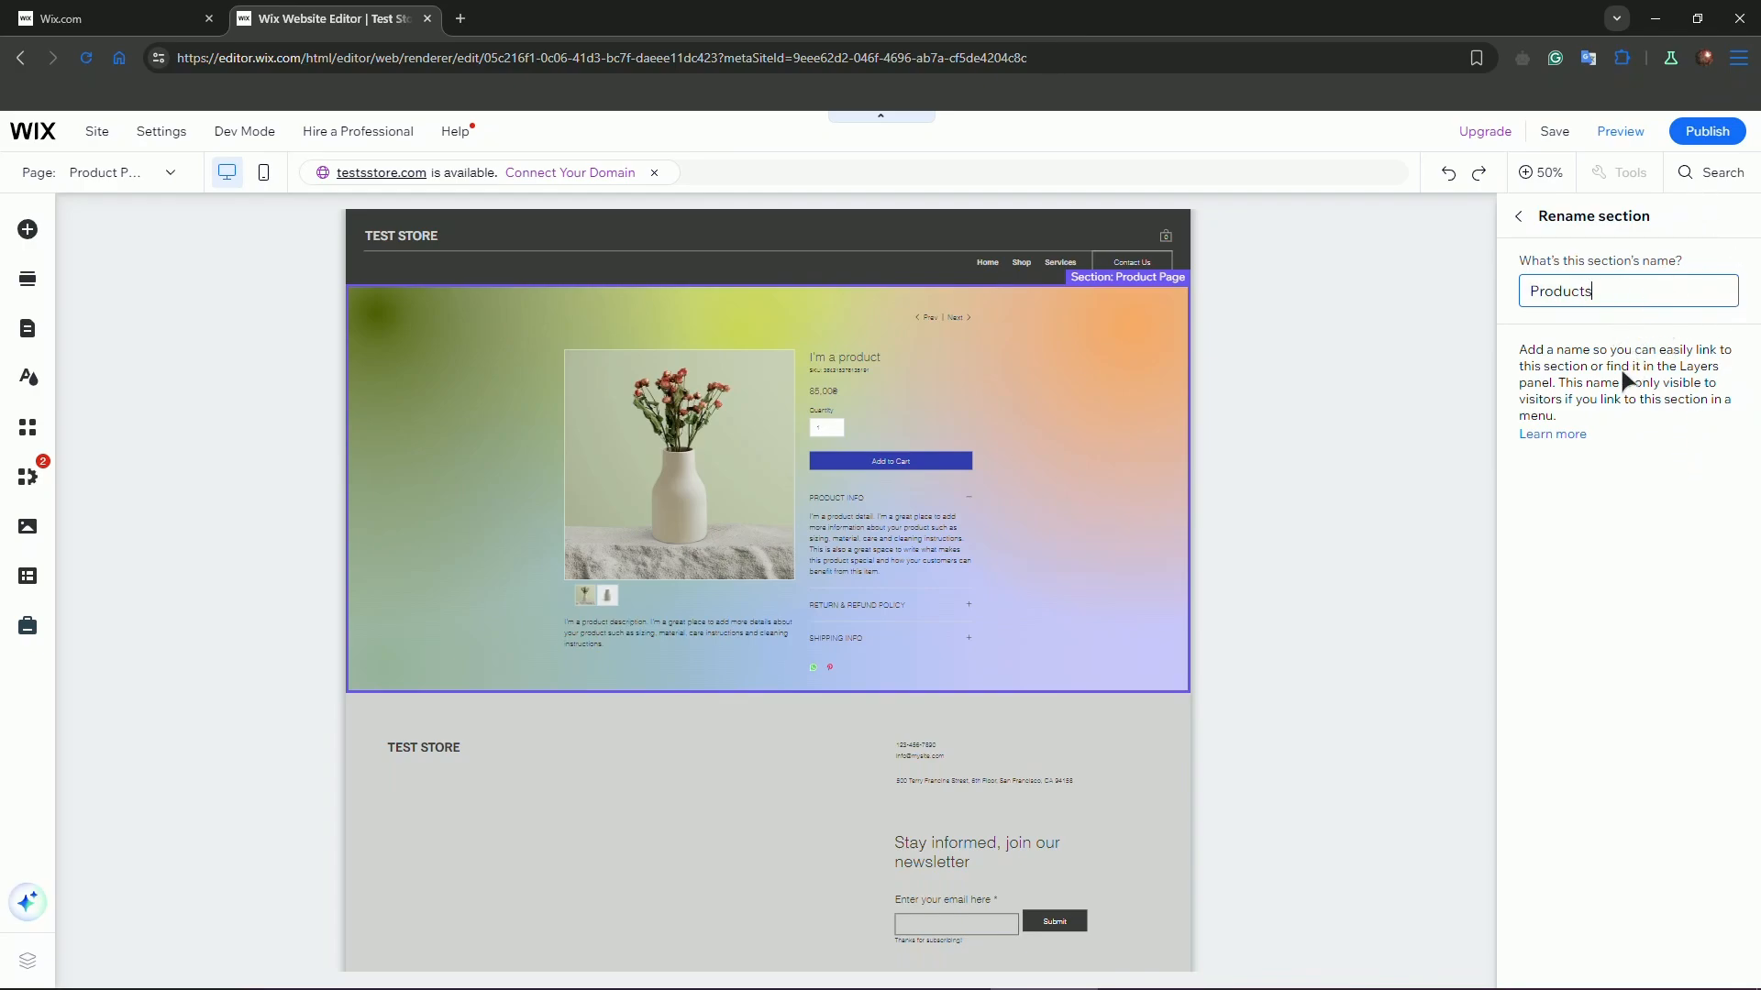
left_click(1519, 217)
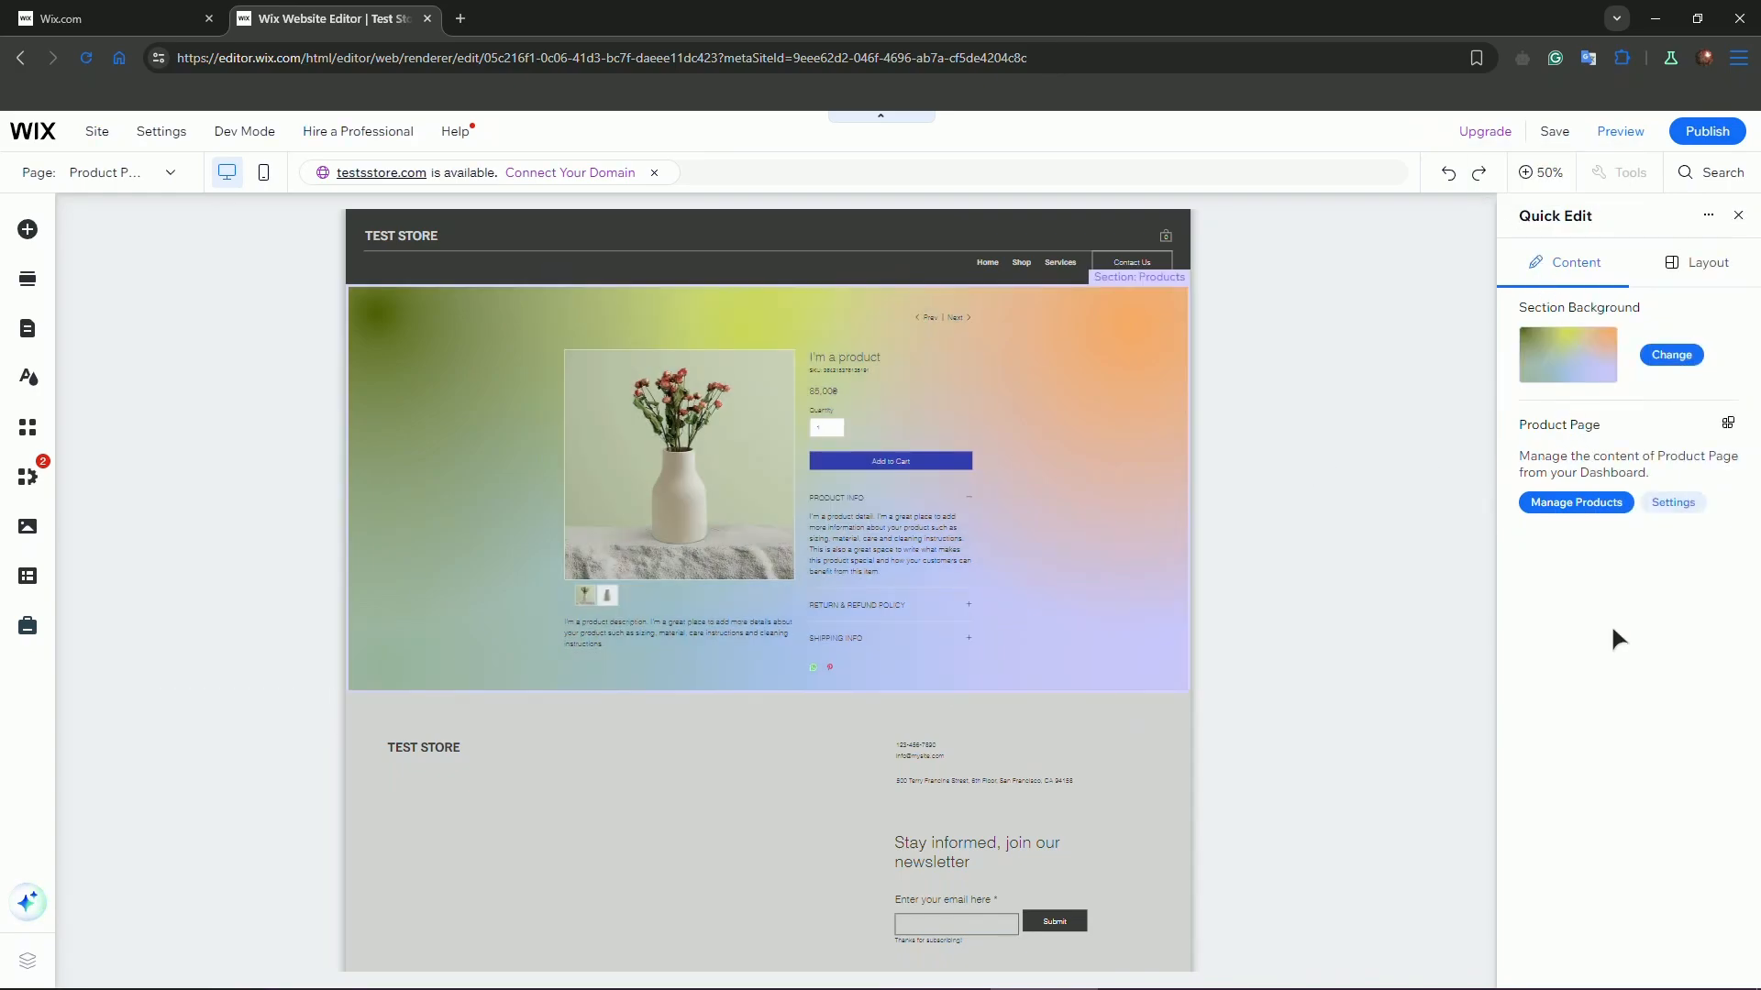
- Open the store's product management list and start editing the skateboard product
left_click(1591, 504)
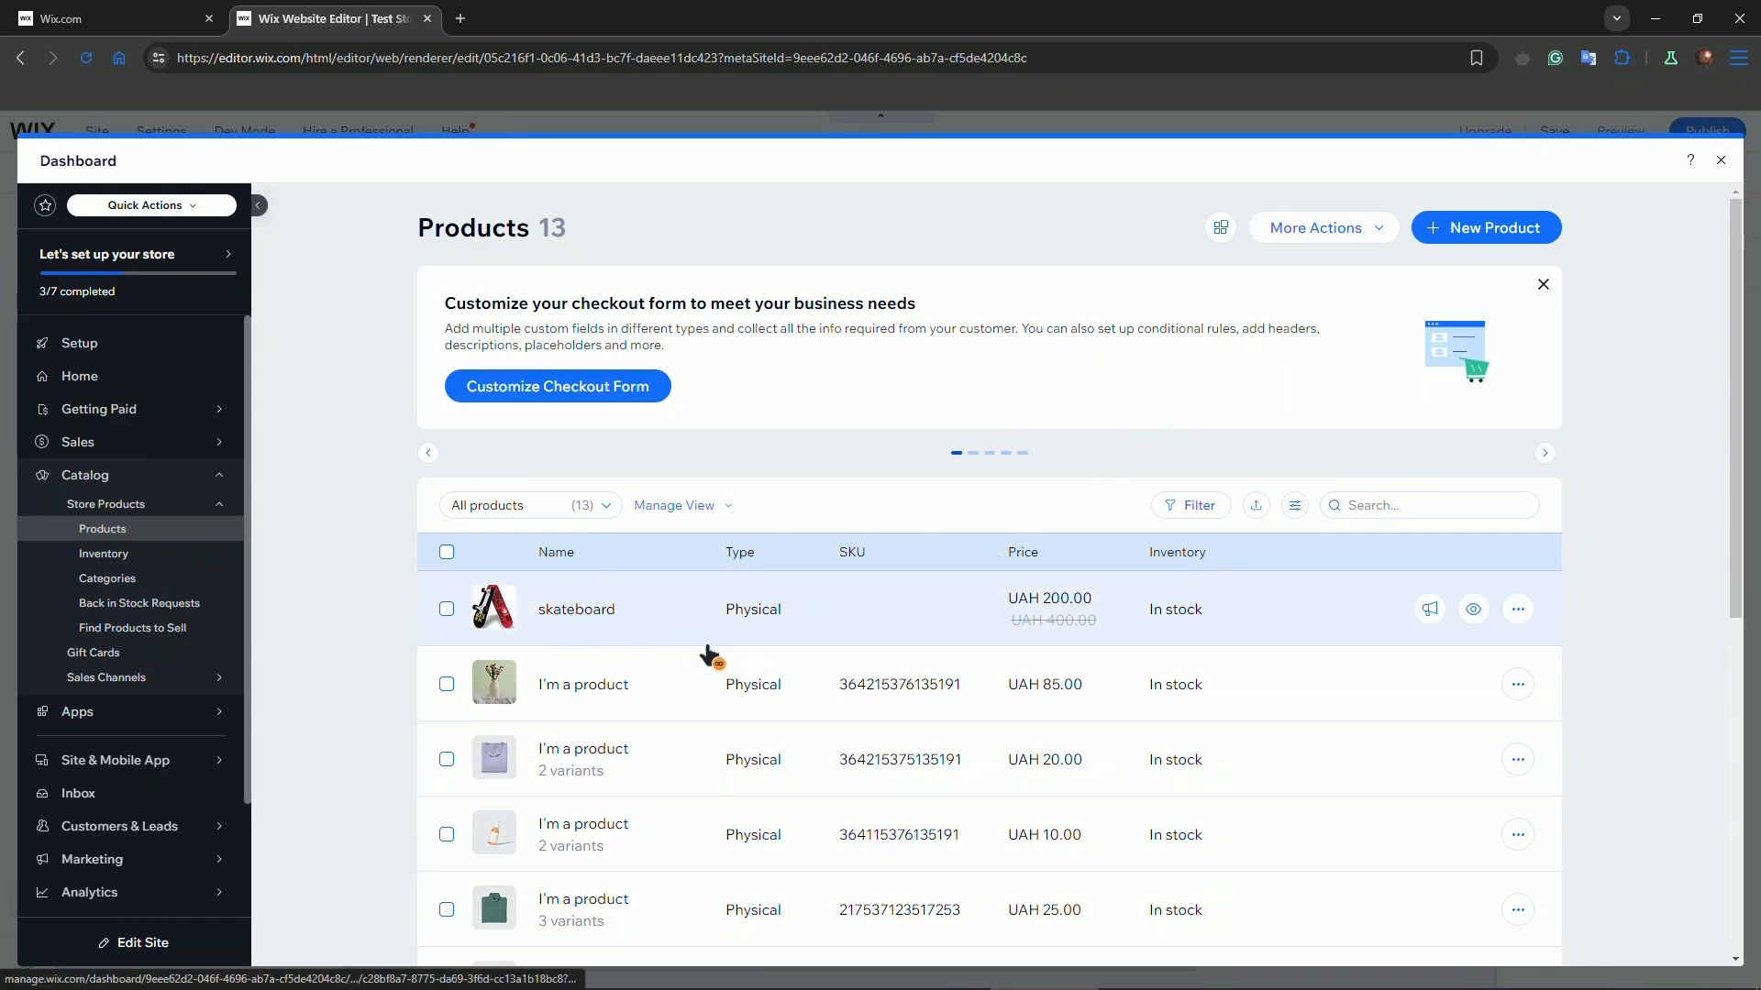
scroll(710, 654, "down", 1)
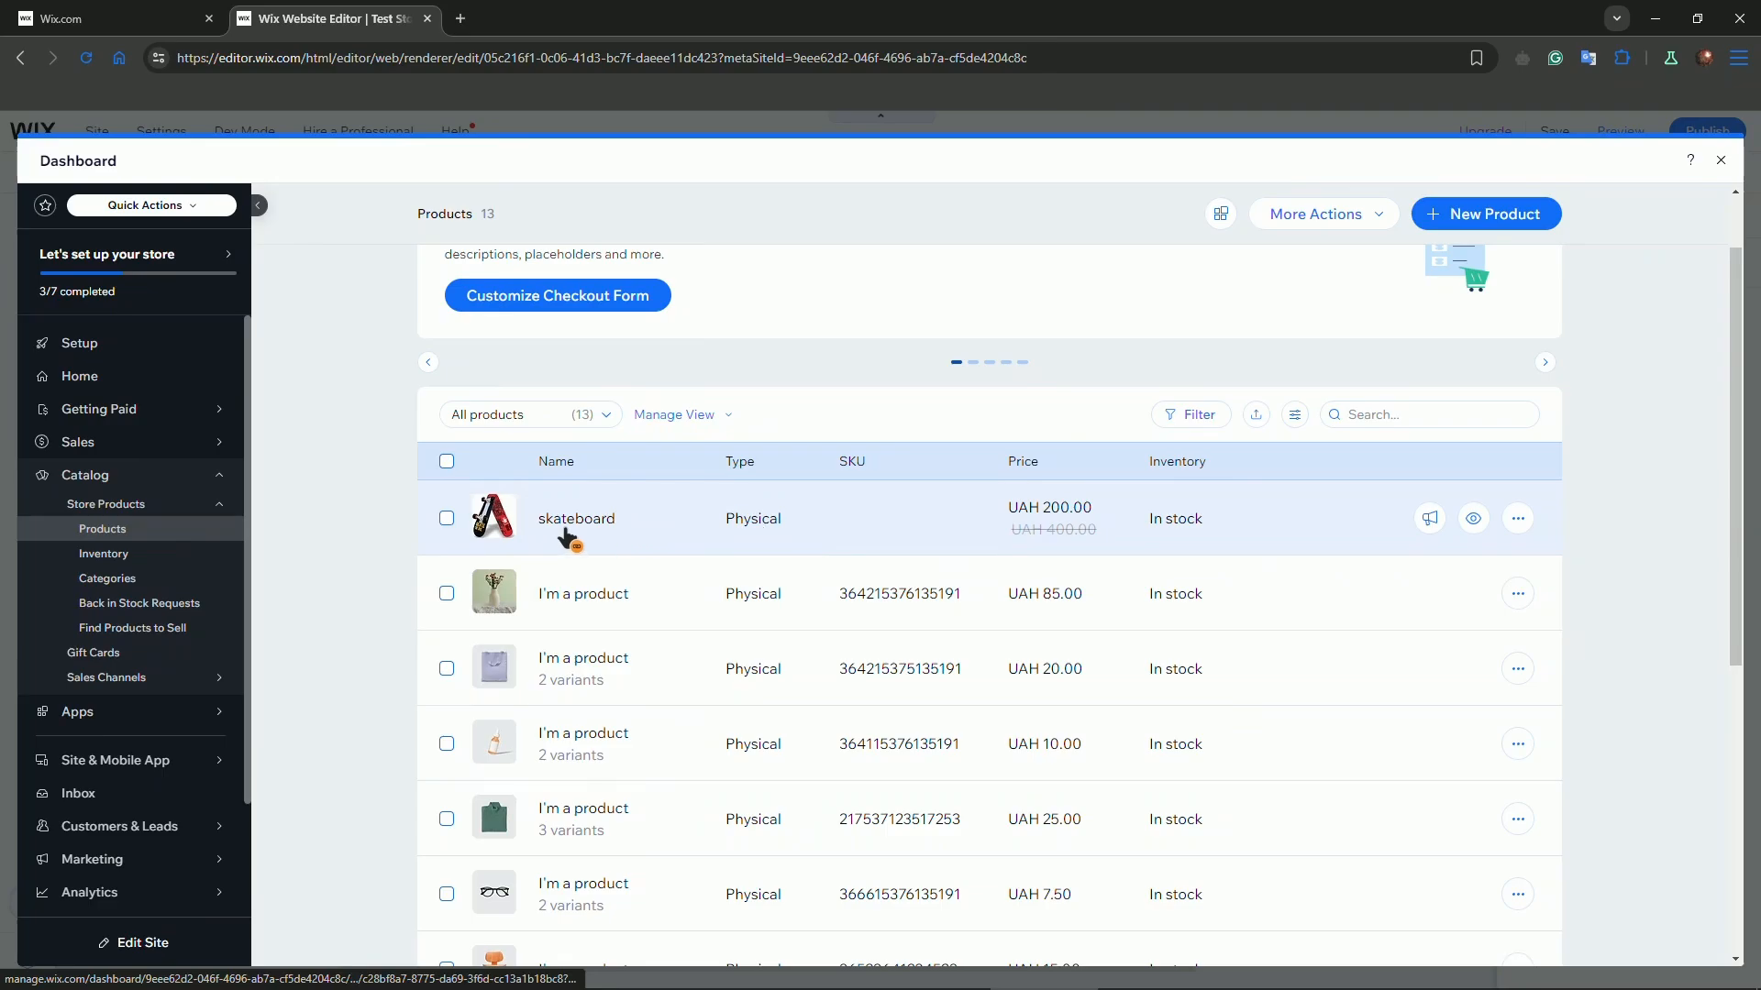
left_click(1518, 519)
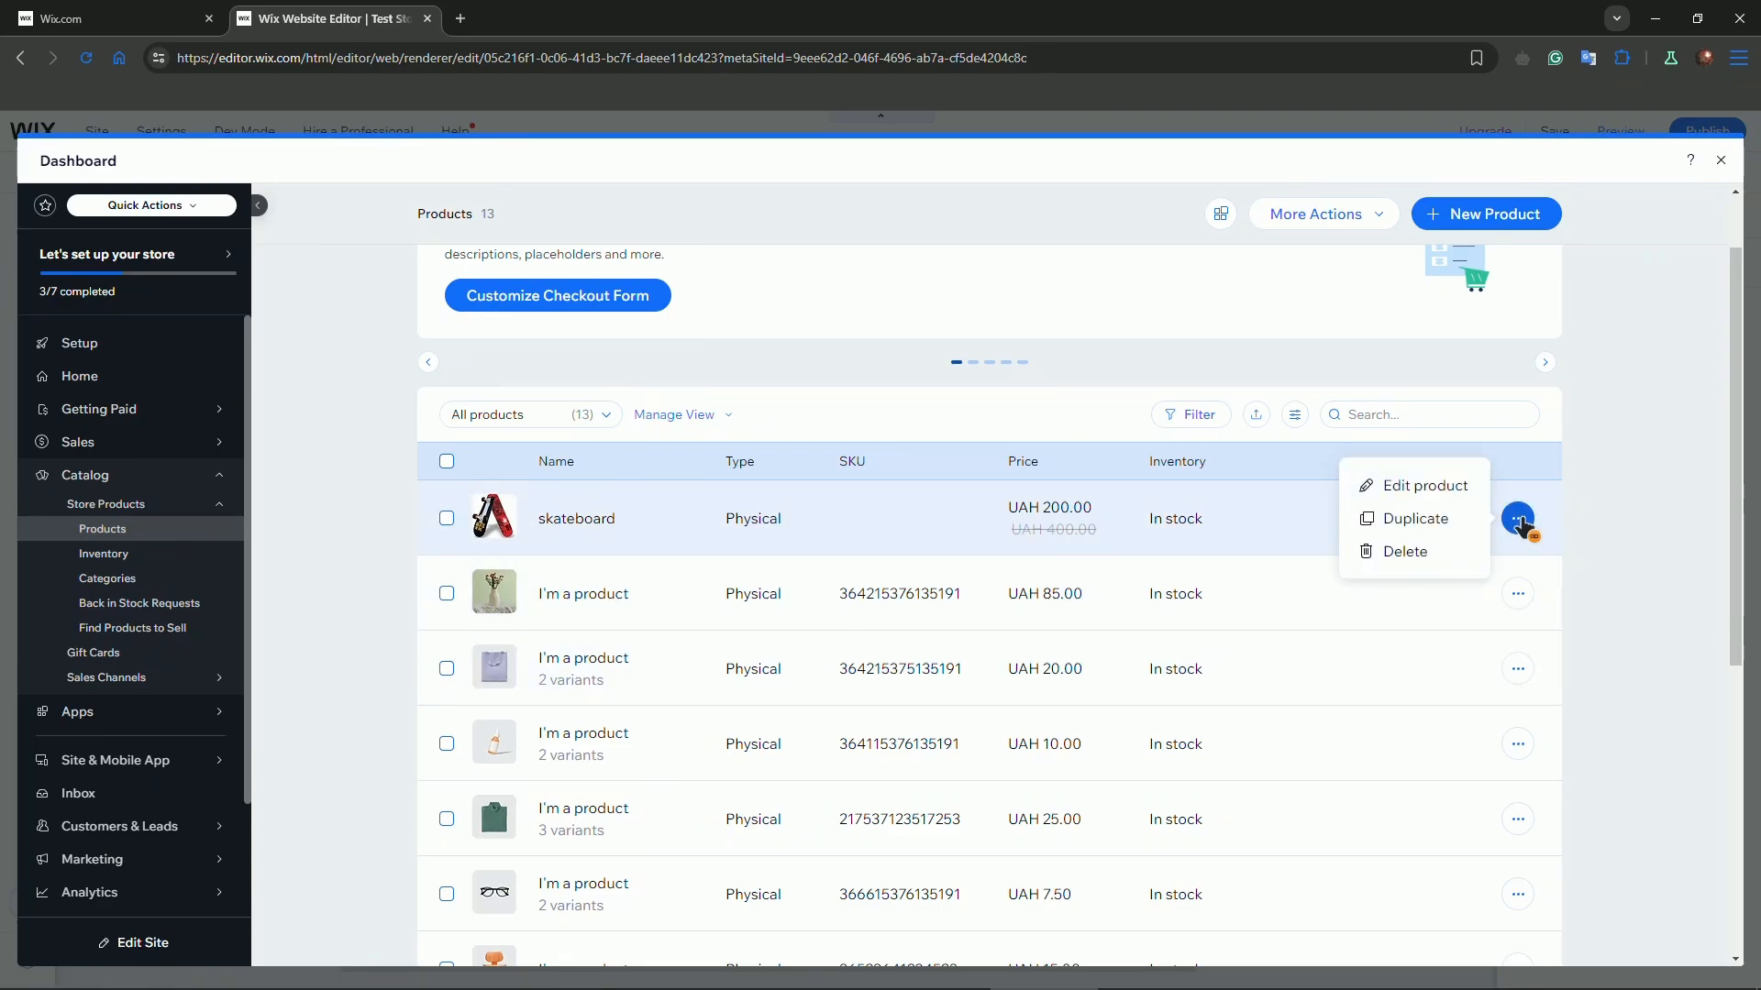
left_click(1436, 488)
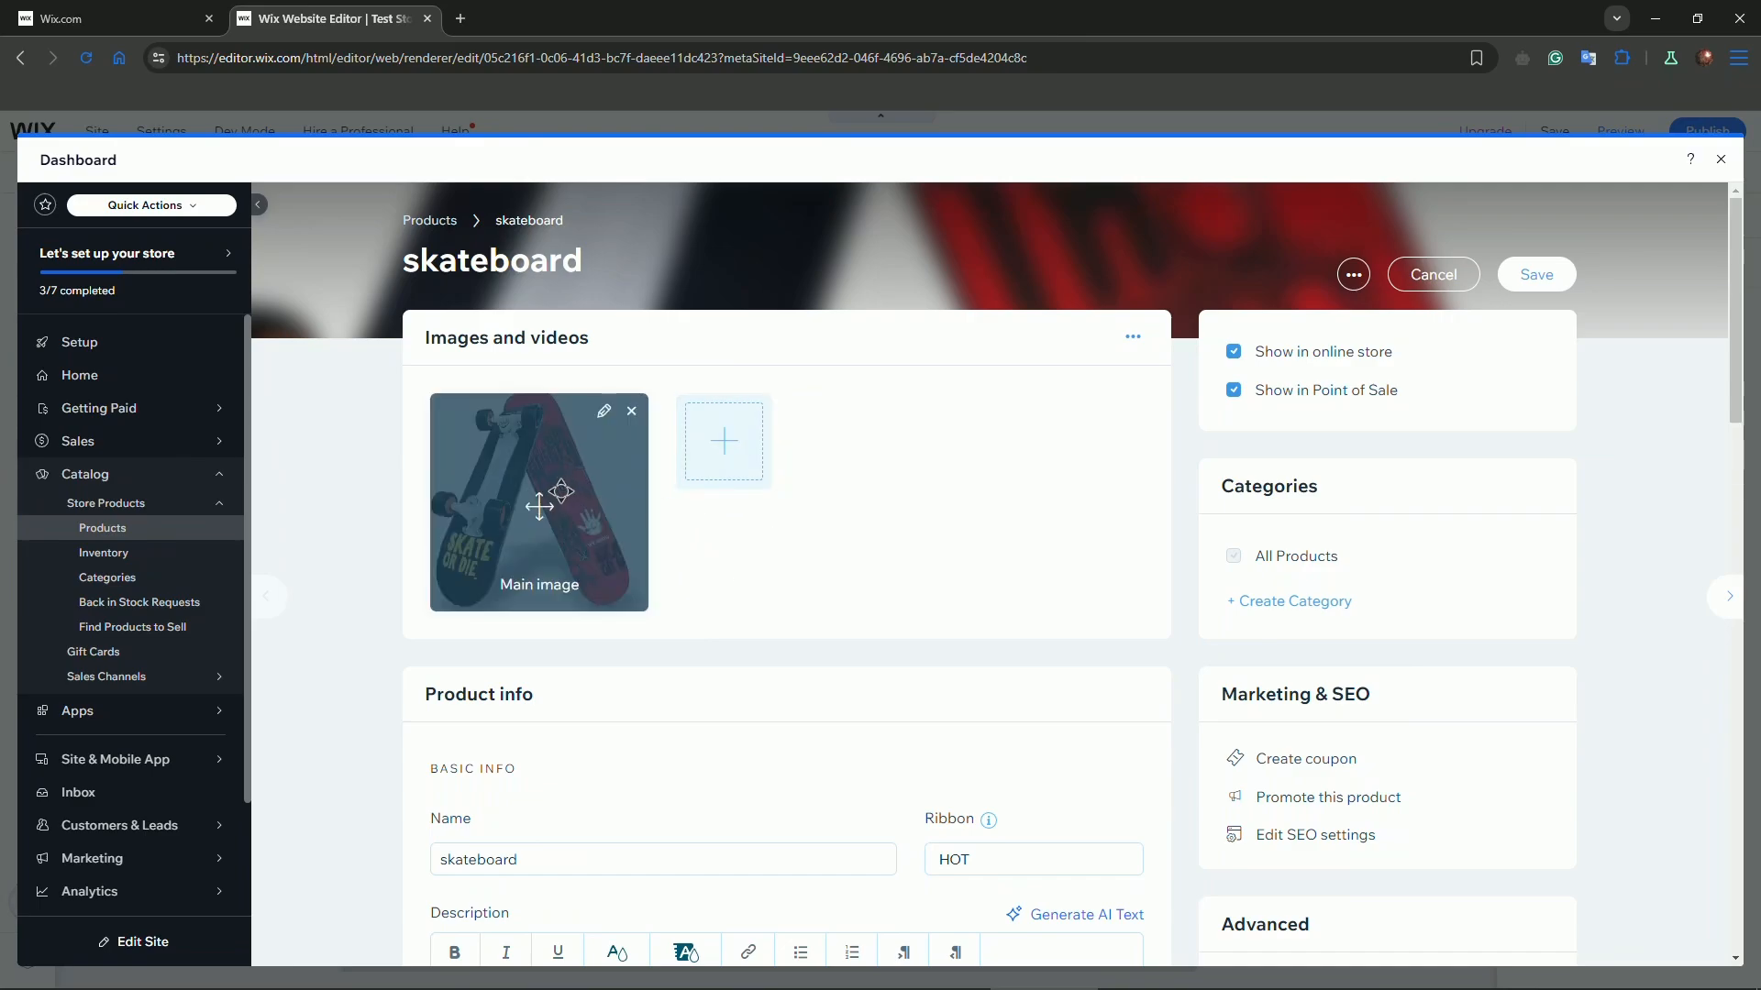
- Examine the skateboard's options for adding media and its name, ribbon and description fields
left_click(746, 469)
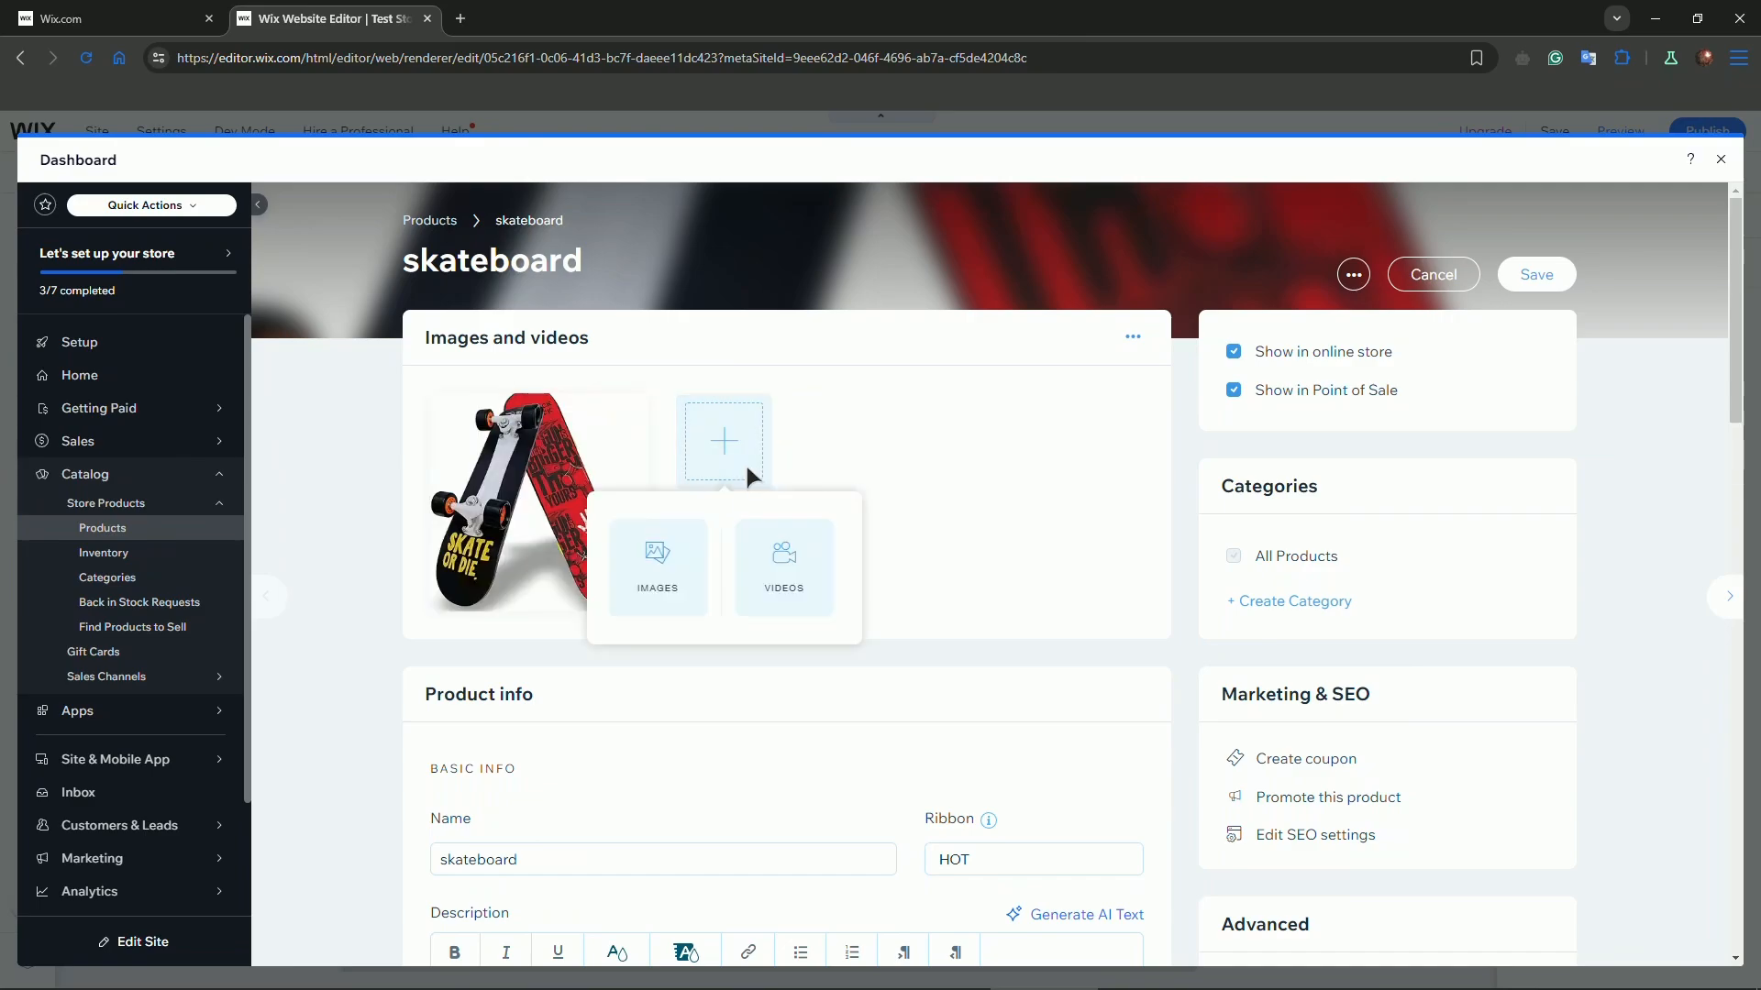
left_click(1035, 475)
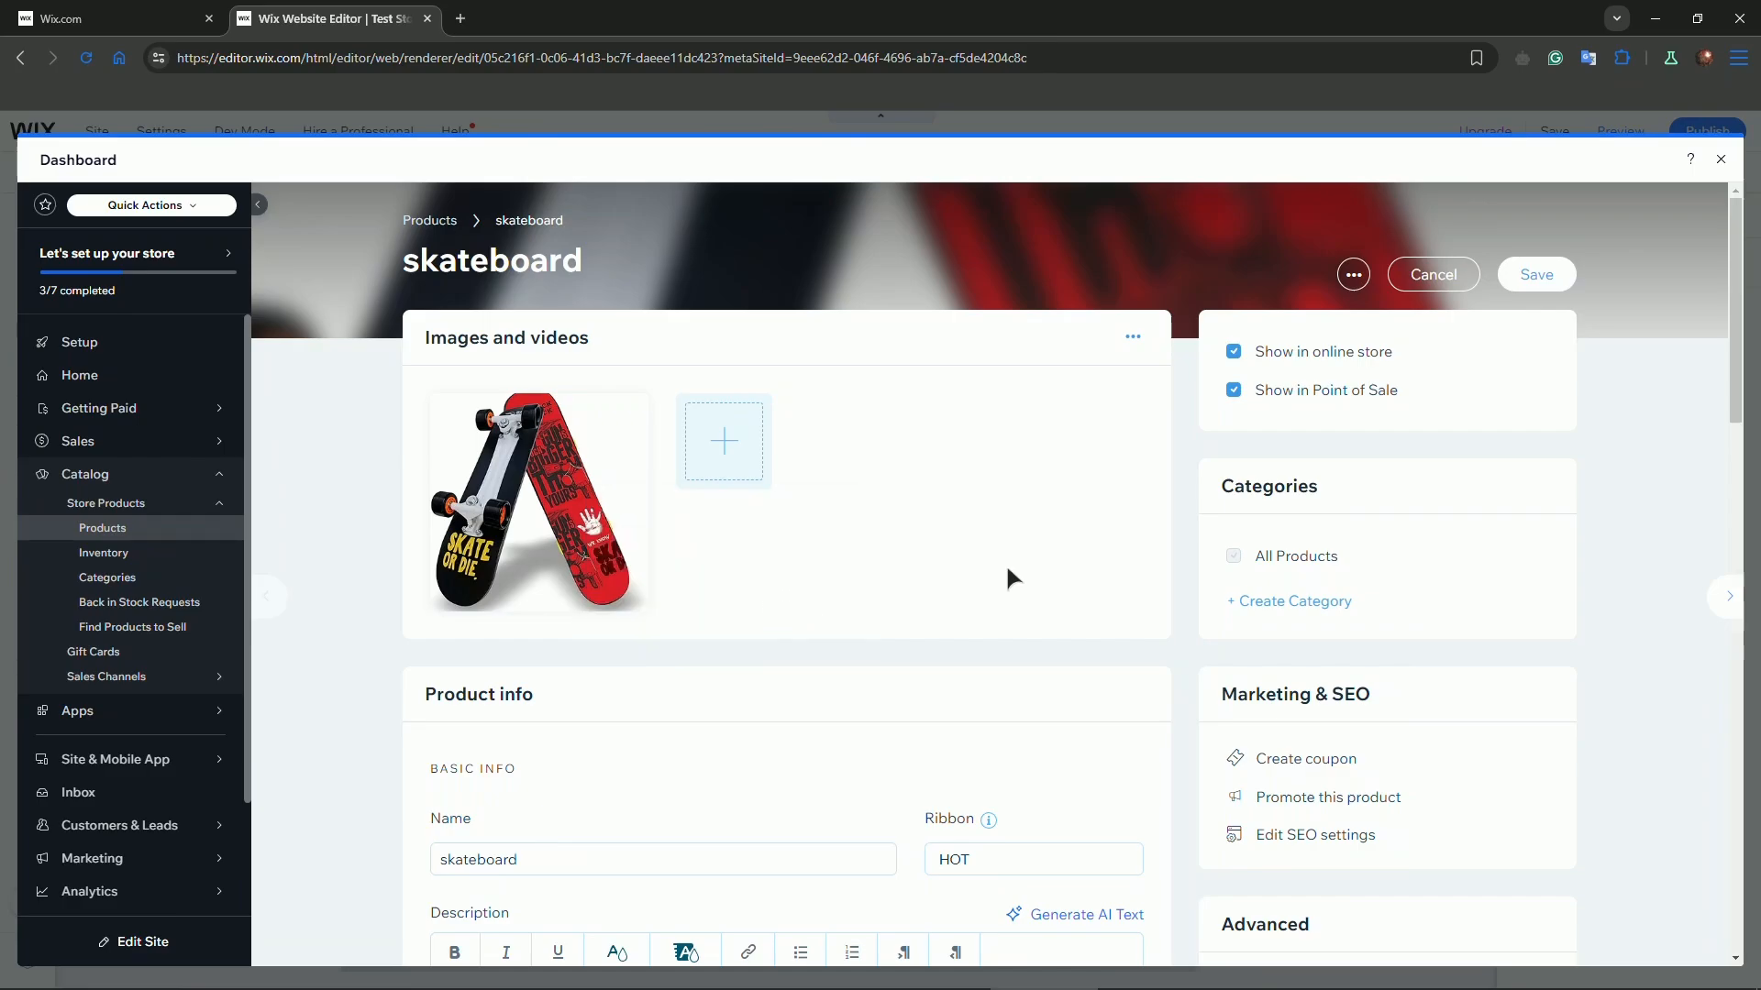
scroll(1031, 481, "down", 3)
left_click_drag(554, 584, 428, 583)
left_click(603, 583)
scroll(627, 584, "down", 2)
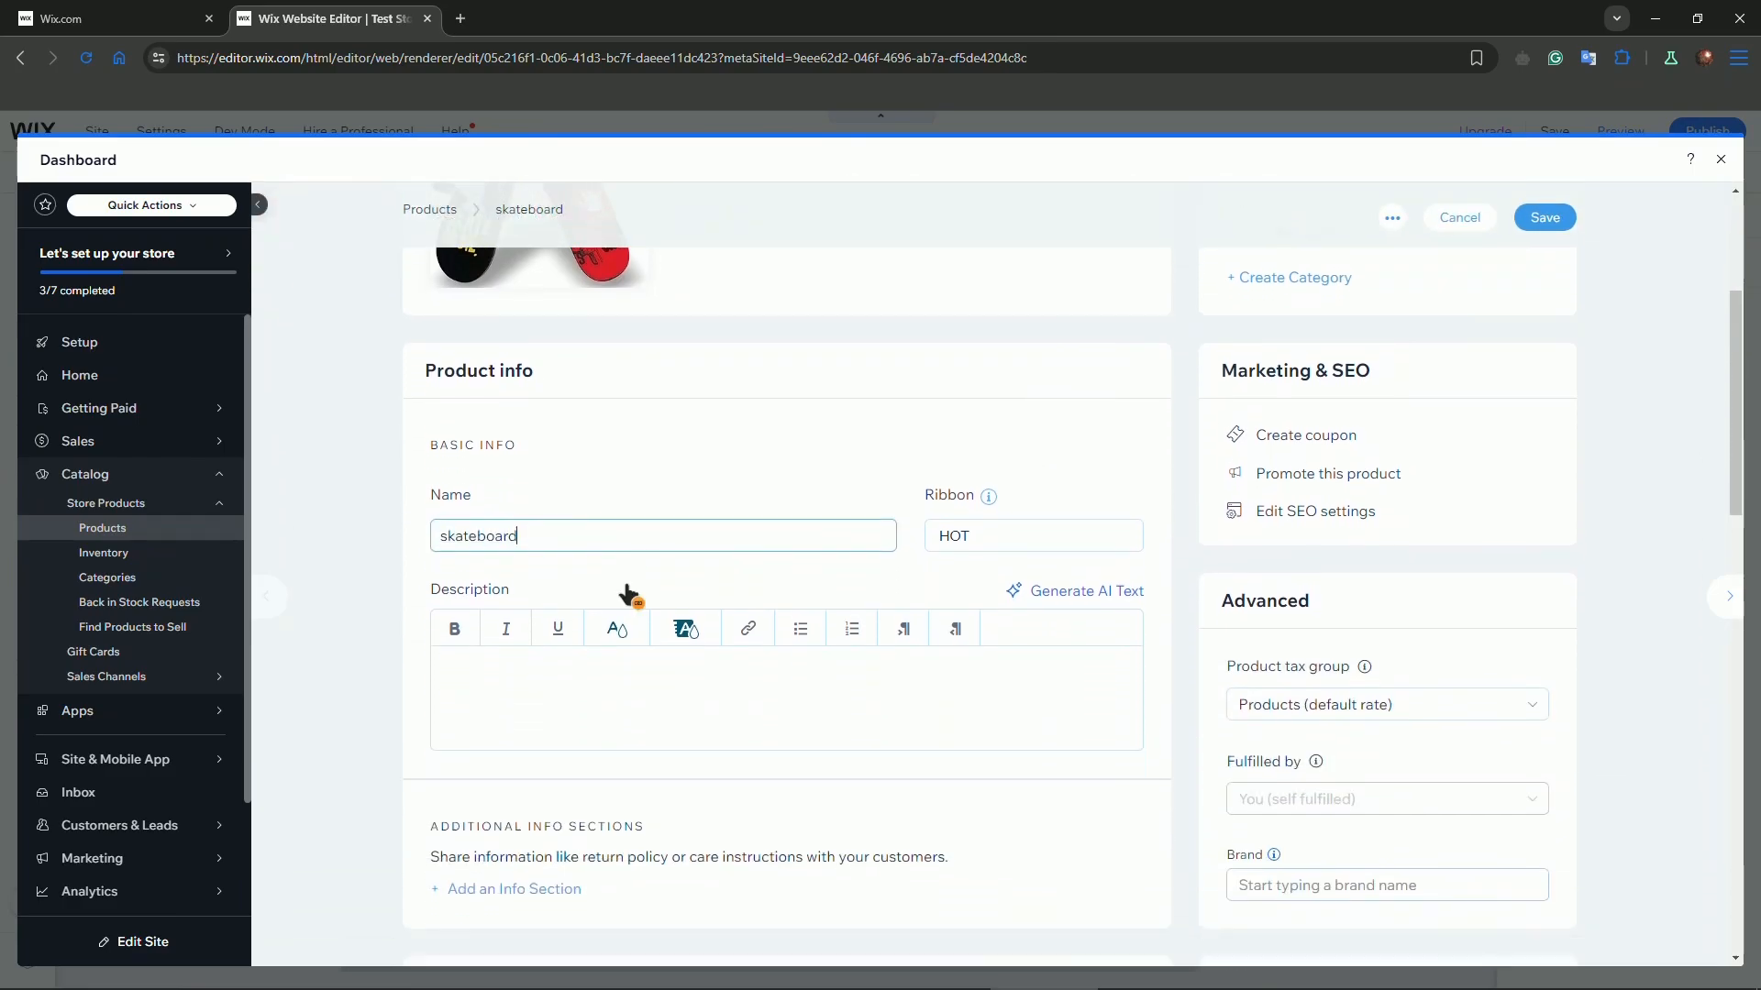
left_click_drag(986, 408, 933, 409)
left_click(1016, 405)
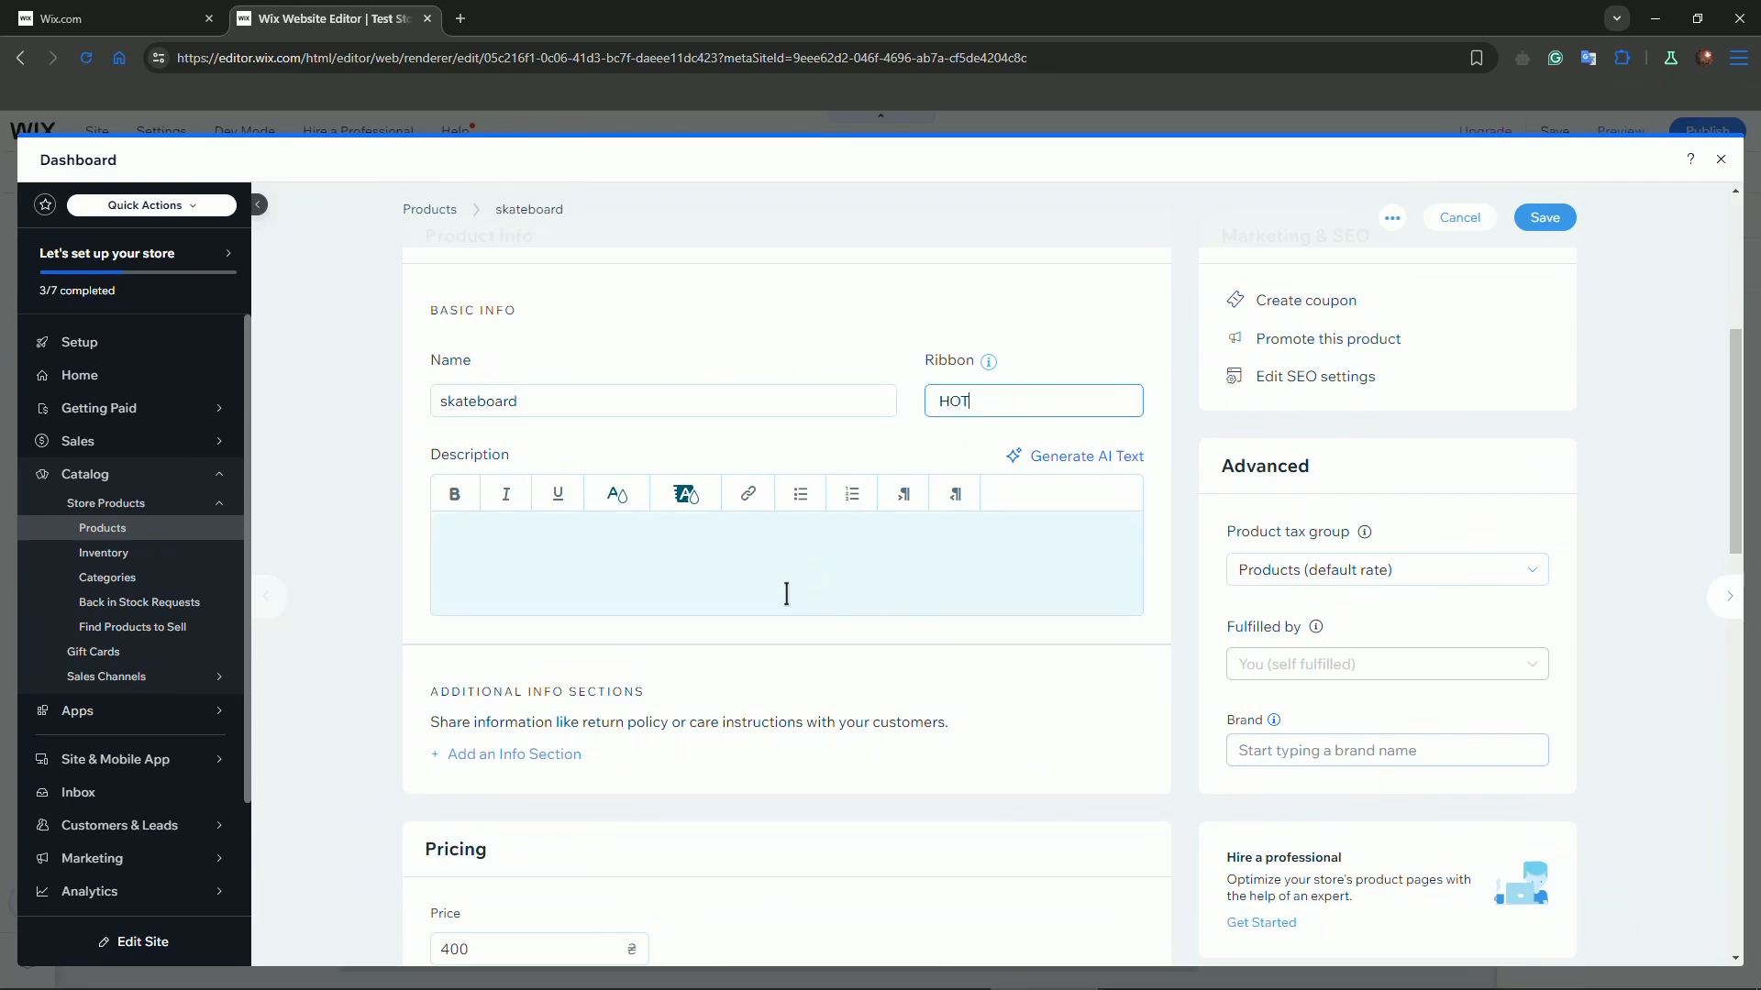
left_click(589, 561)
- Examine the skateboard's pricing, discount, custom text, product options, inventory, shipping, pre-order and subscription settings
scroll(753, 569, "down", 4)
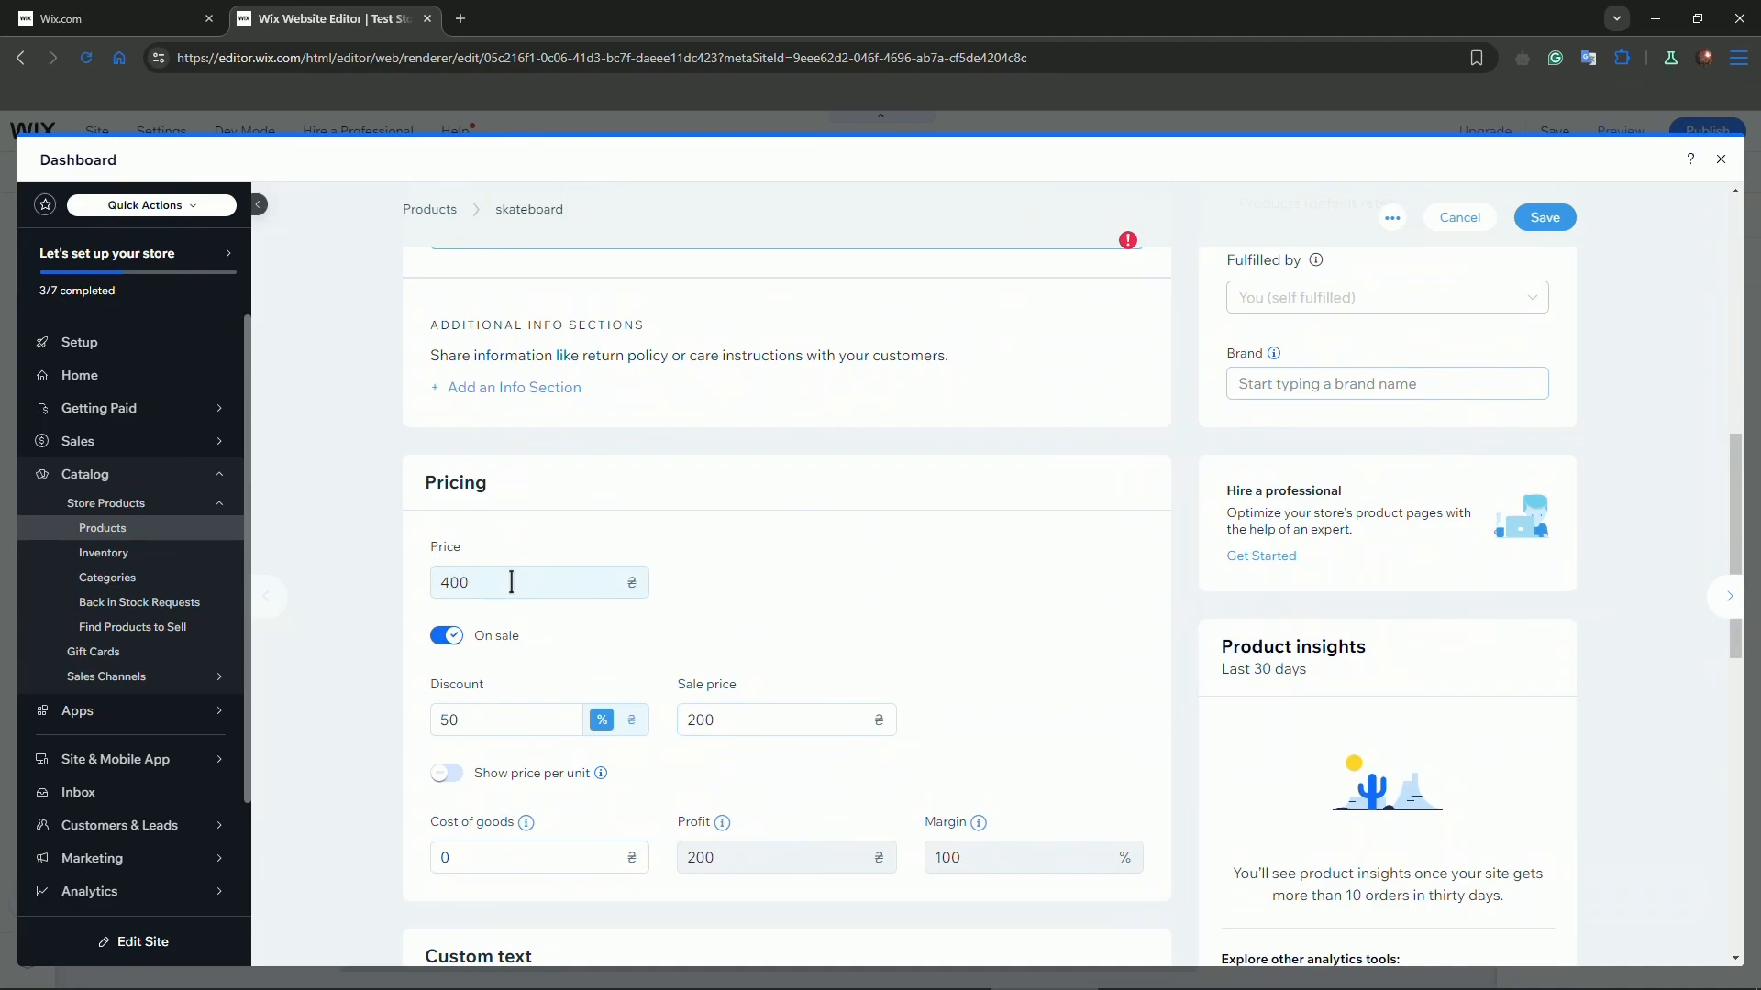
scroll(752, 592, "down", 3)
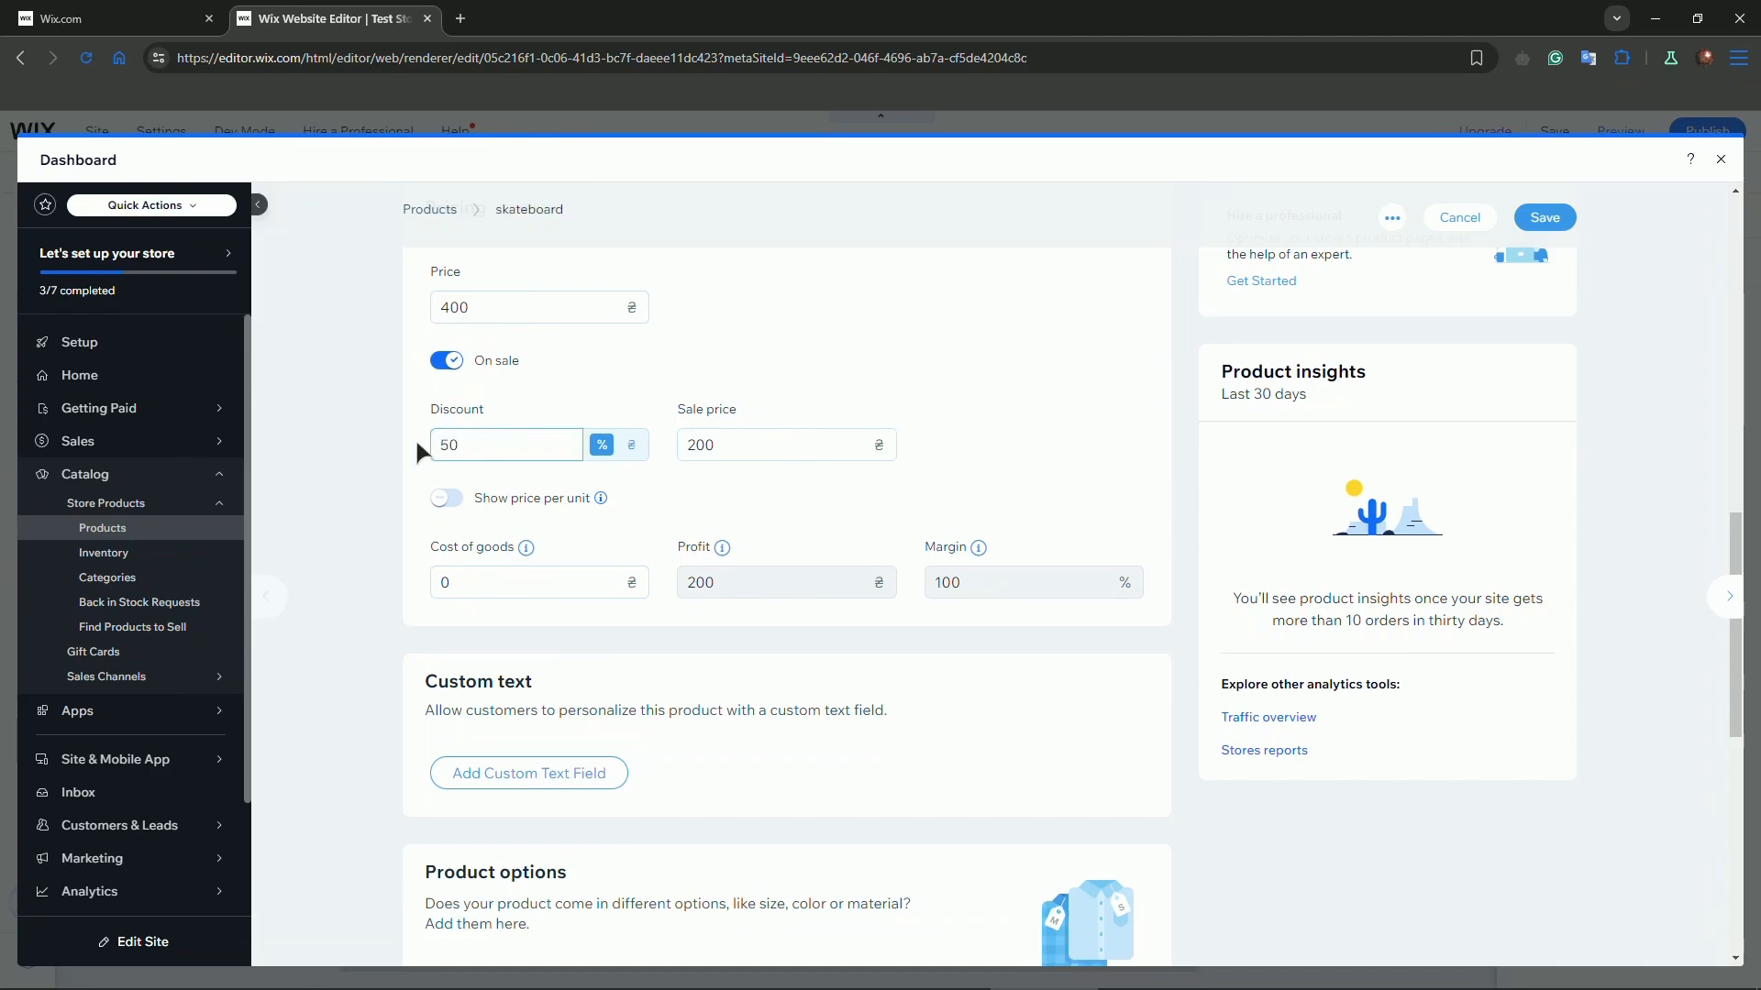
scroll(642, 513, "down", 1)
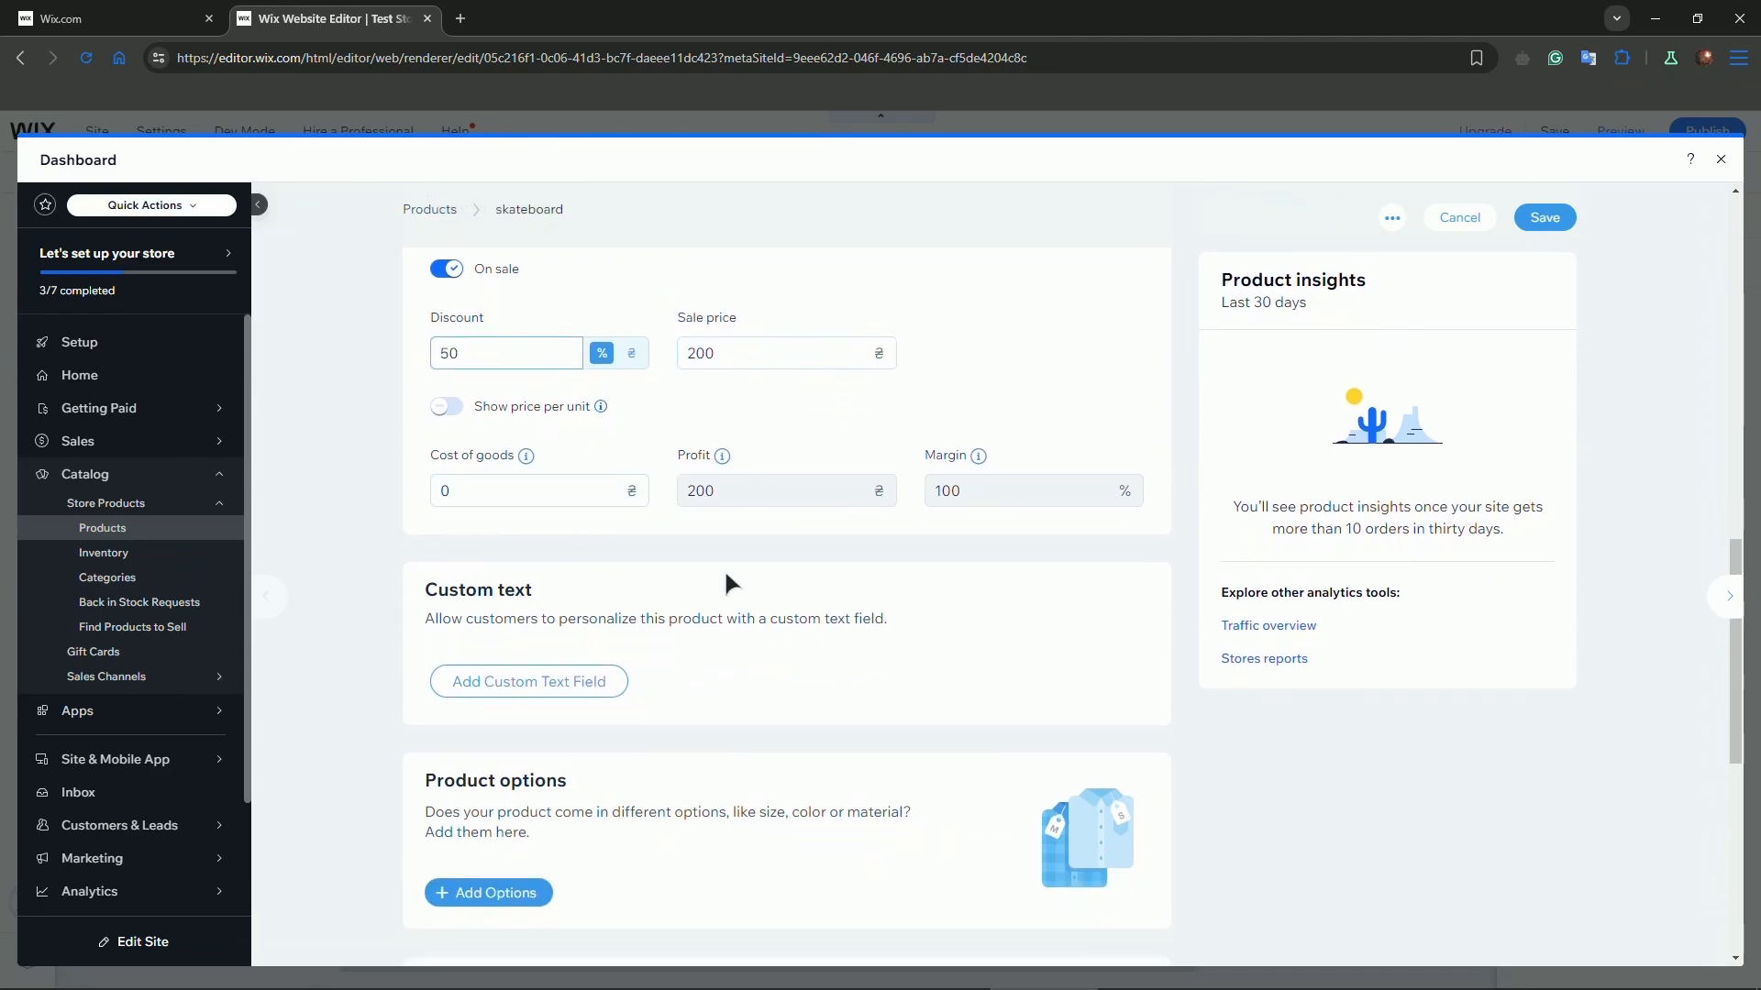
scroll(730, 618, "down", 2)
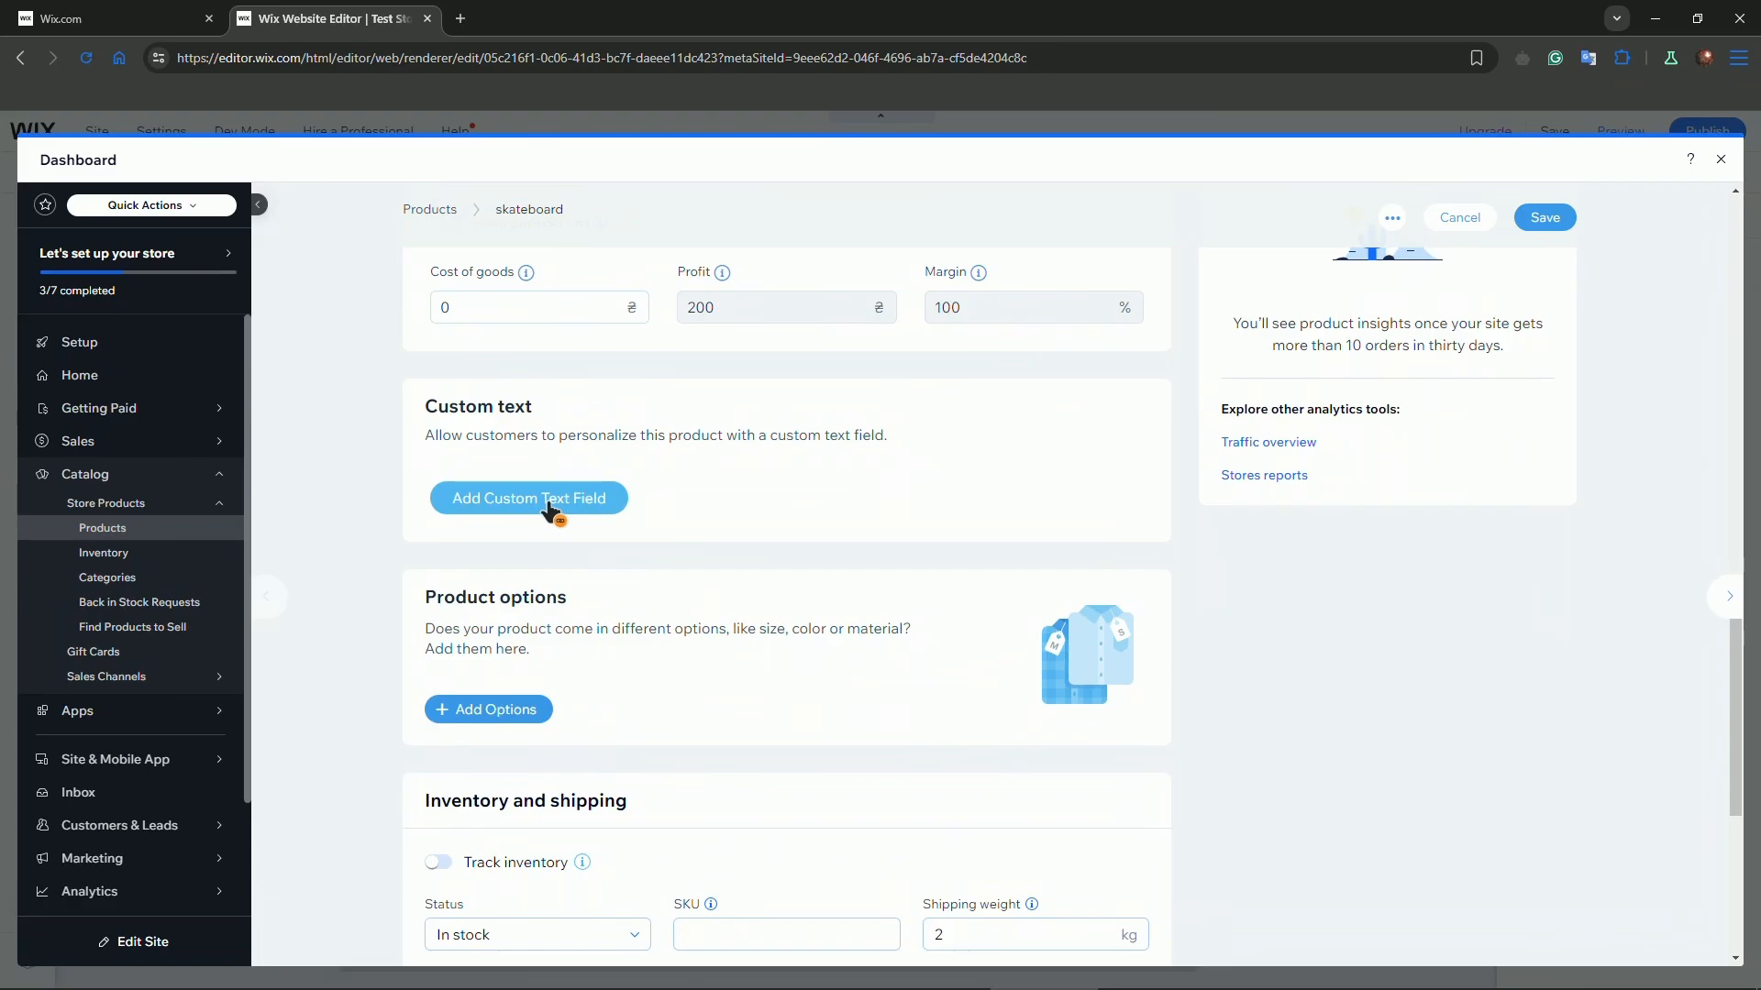
scroll(596, 522, "down", 5)
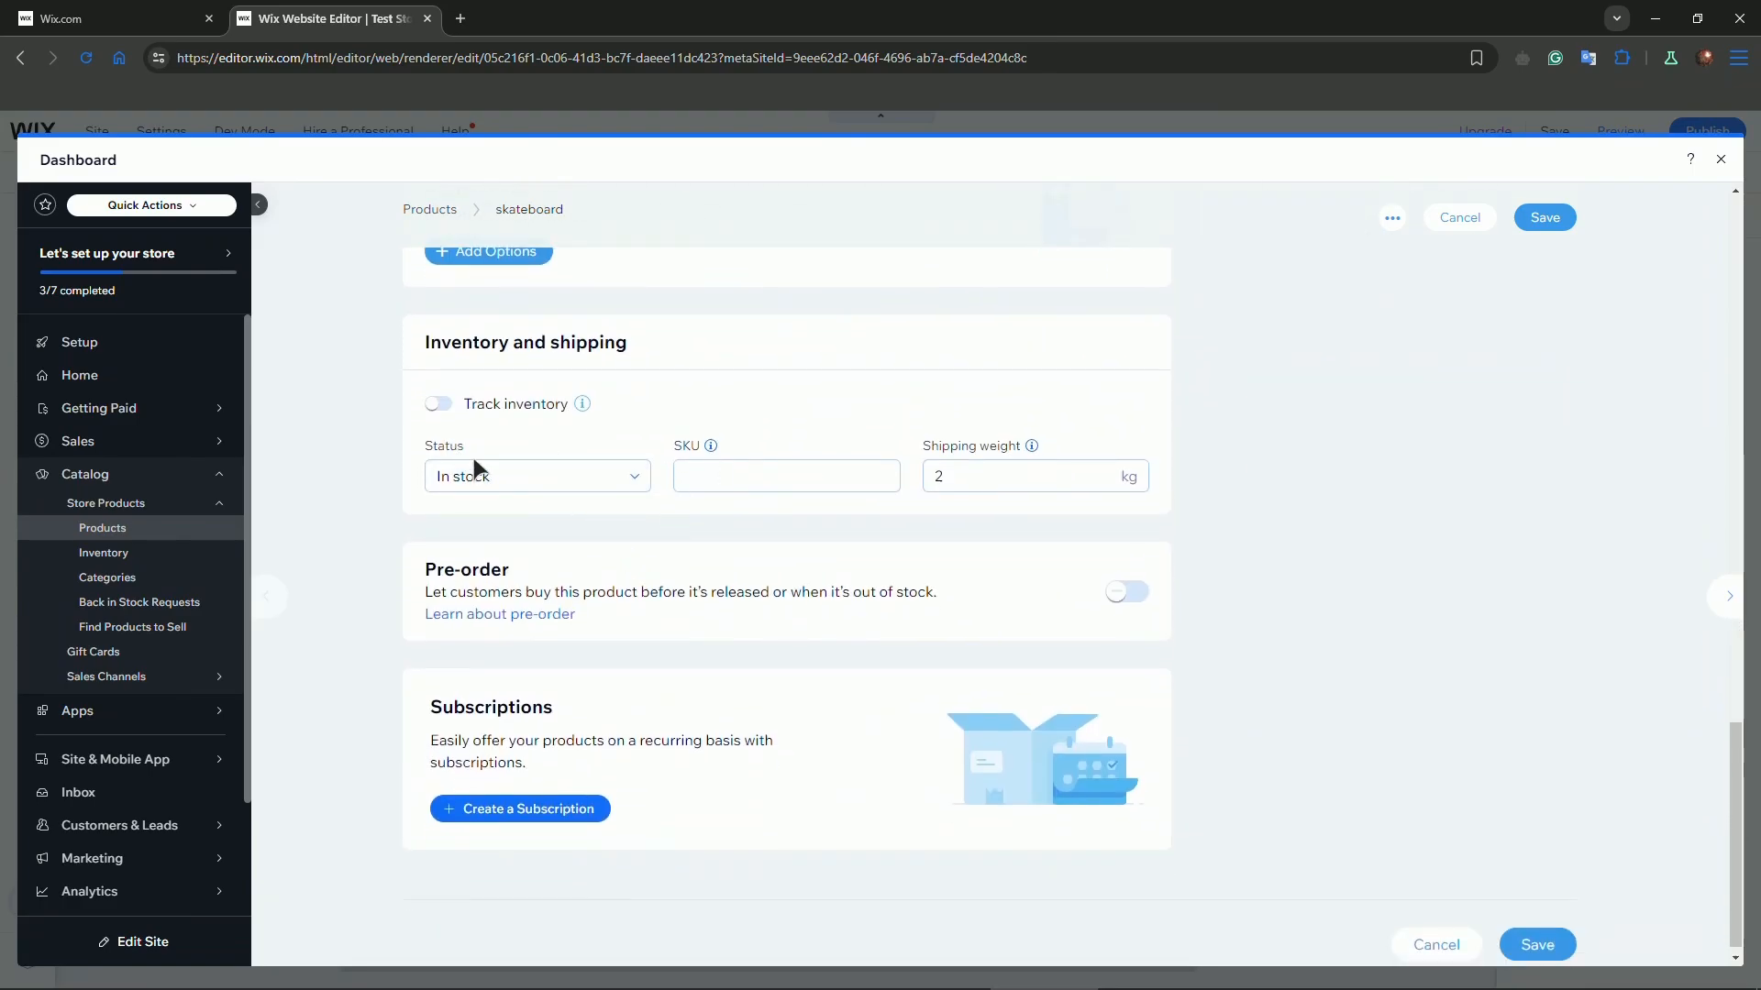
- Cancel editing the skateboard product, discard its unsaved changes, and return to the product page in the site editor
left_click(531, 484)
left_click(1475, 548)
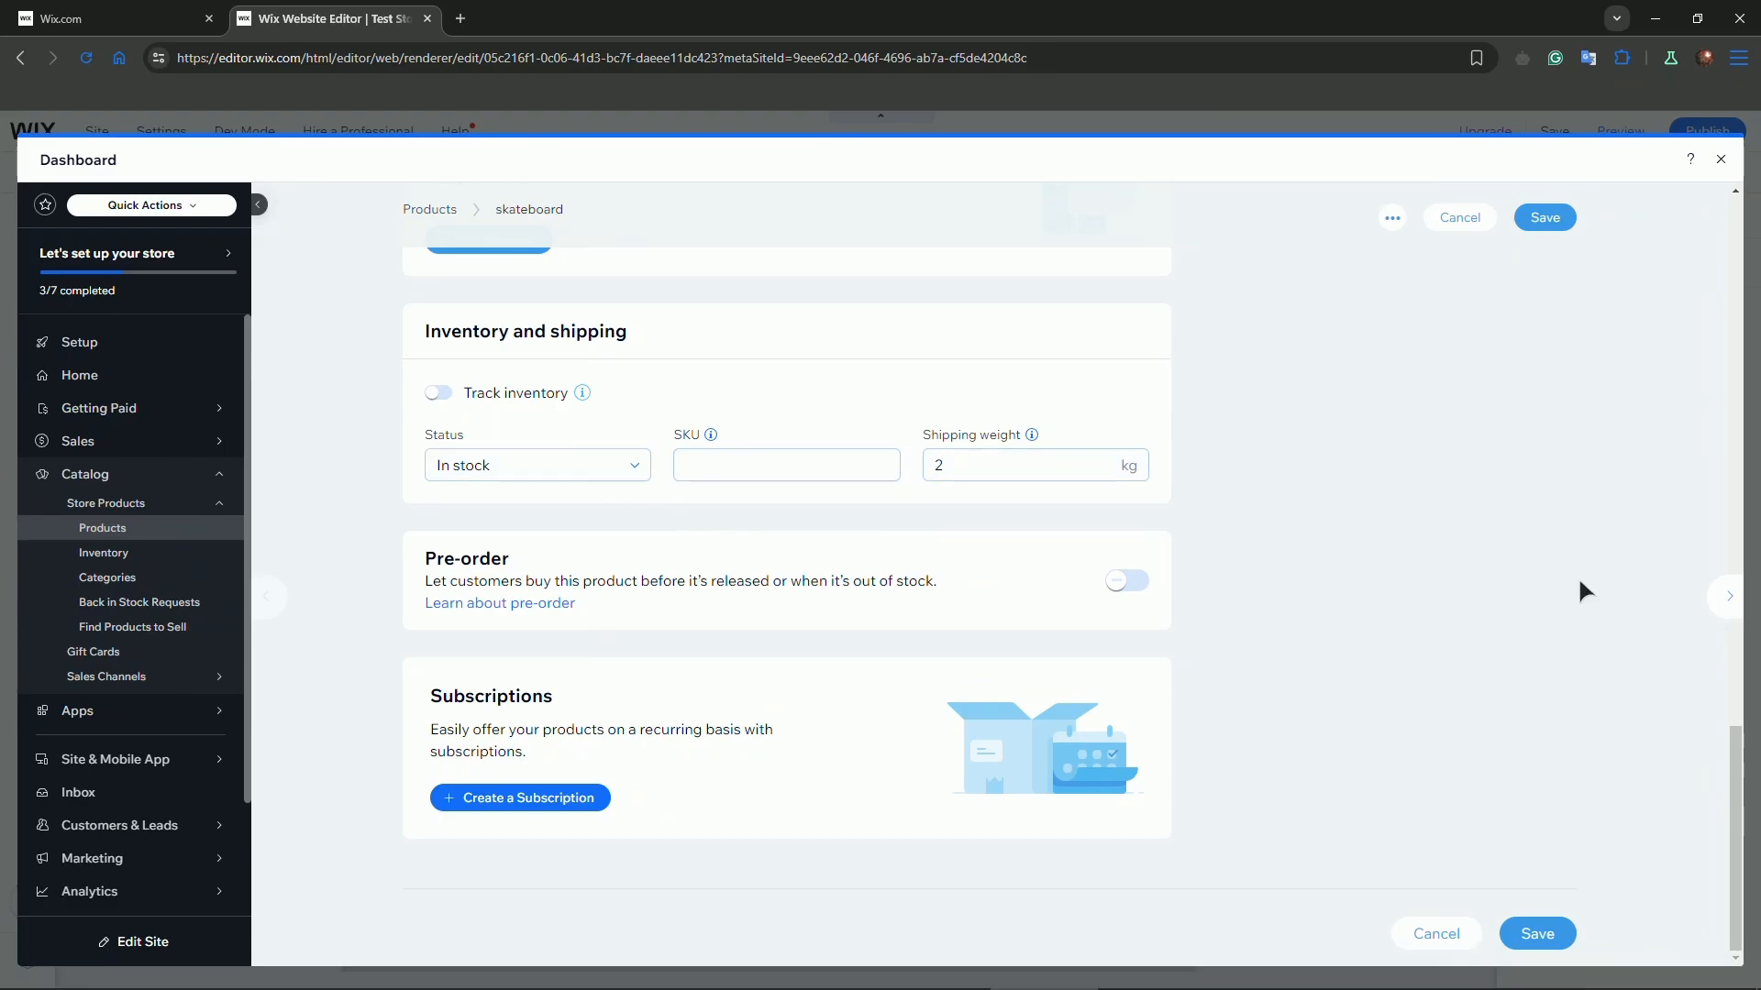
left_click(1459, 921)
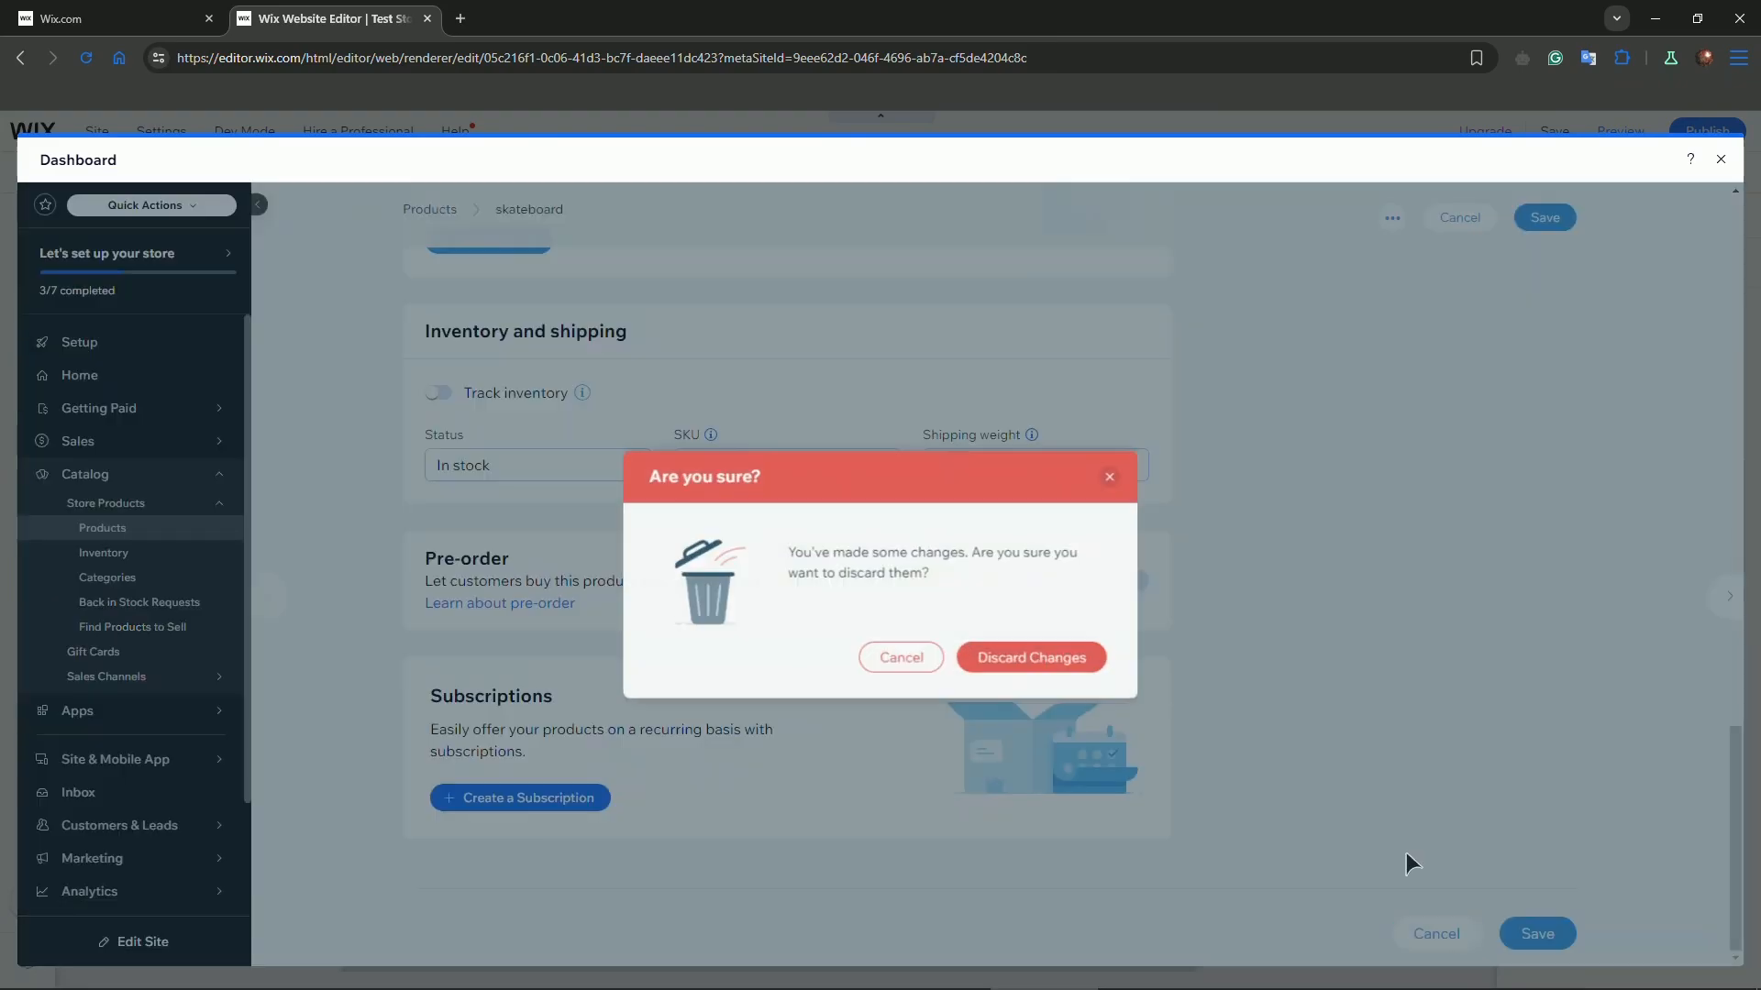
left_click(992, 676)
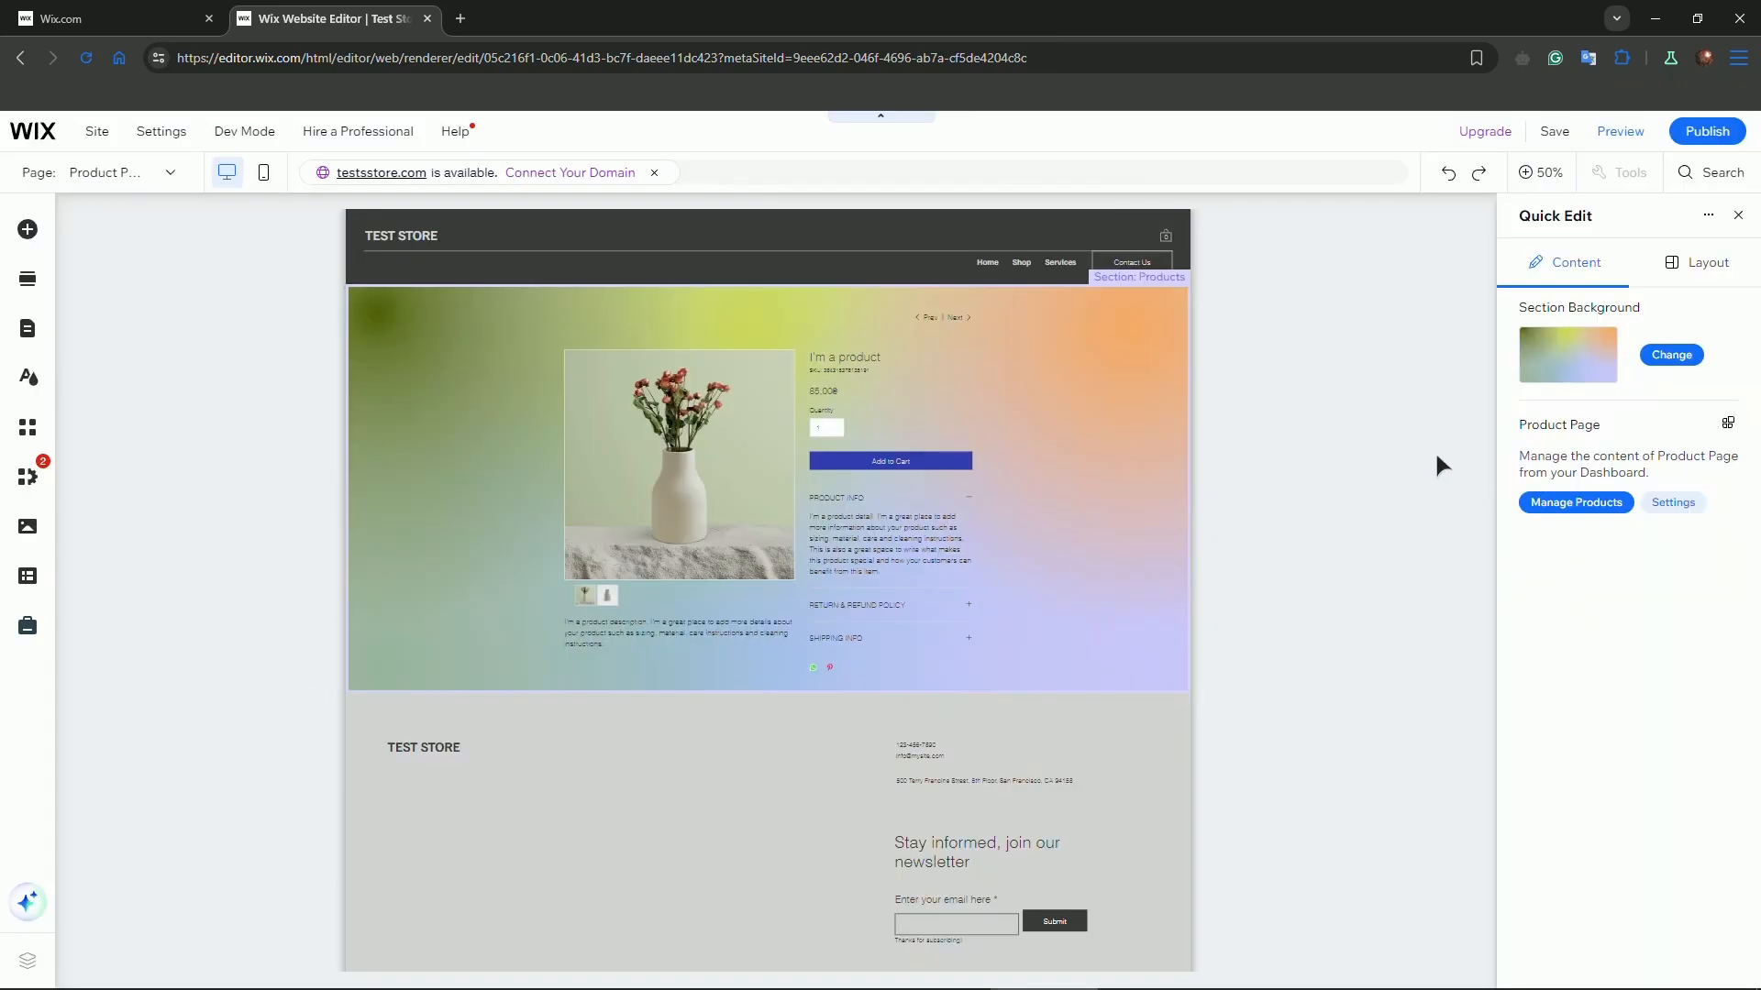
scroll(1045, 551, "down", 3)
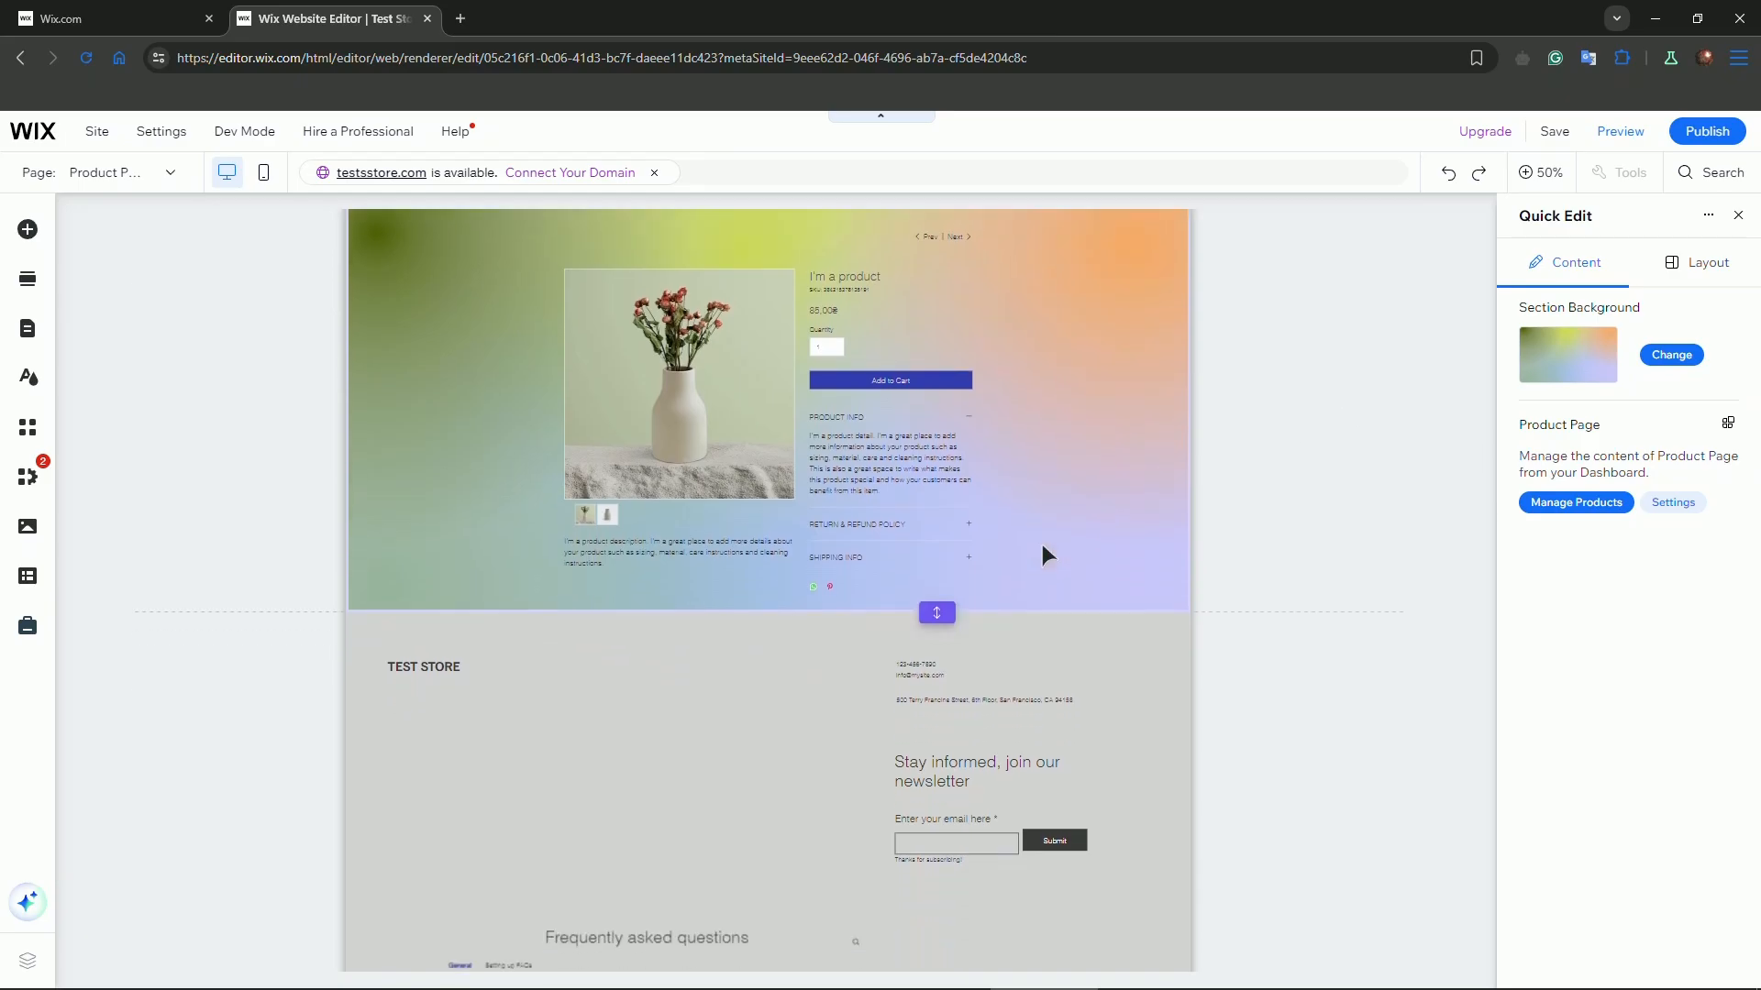
scroll(1067, 538, "up", 3)
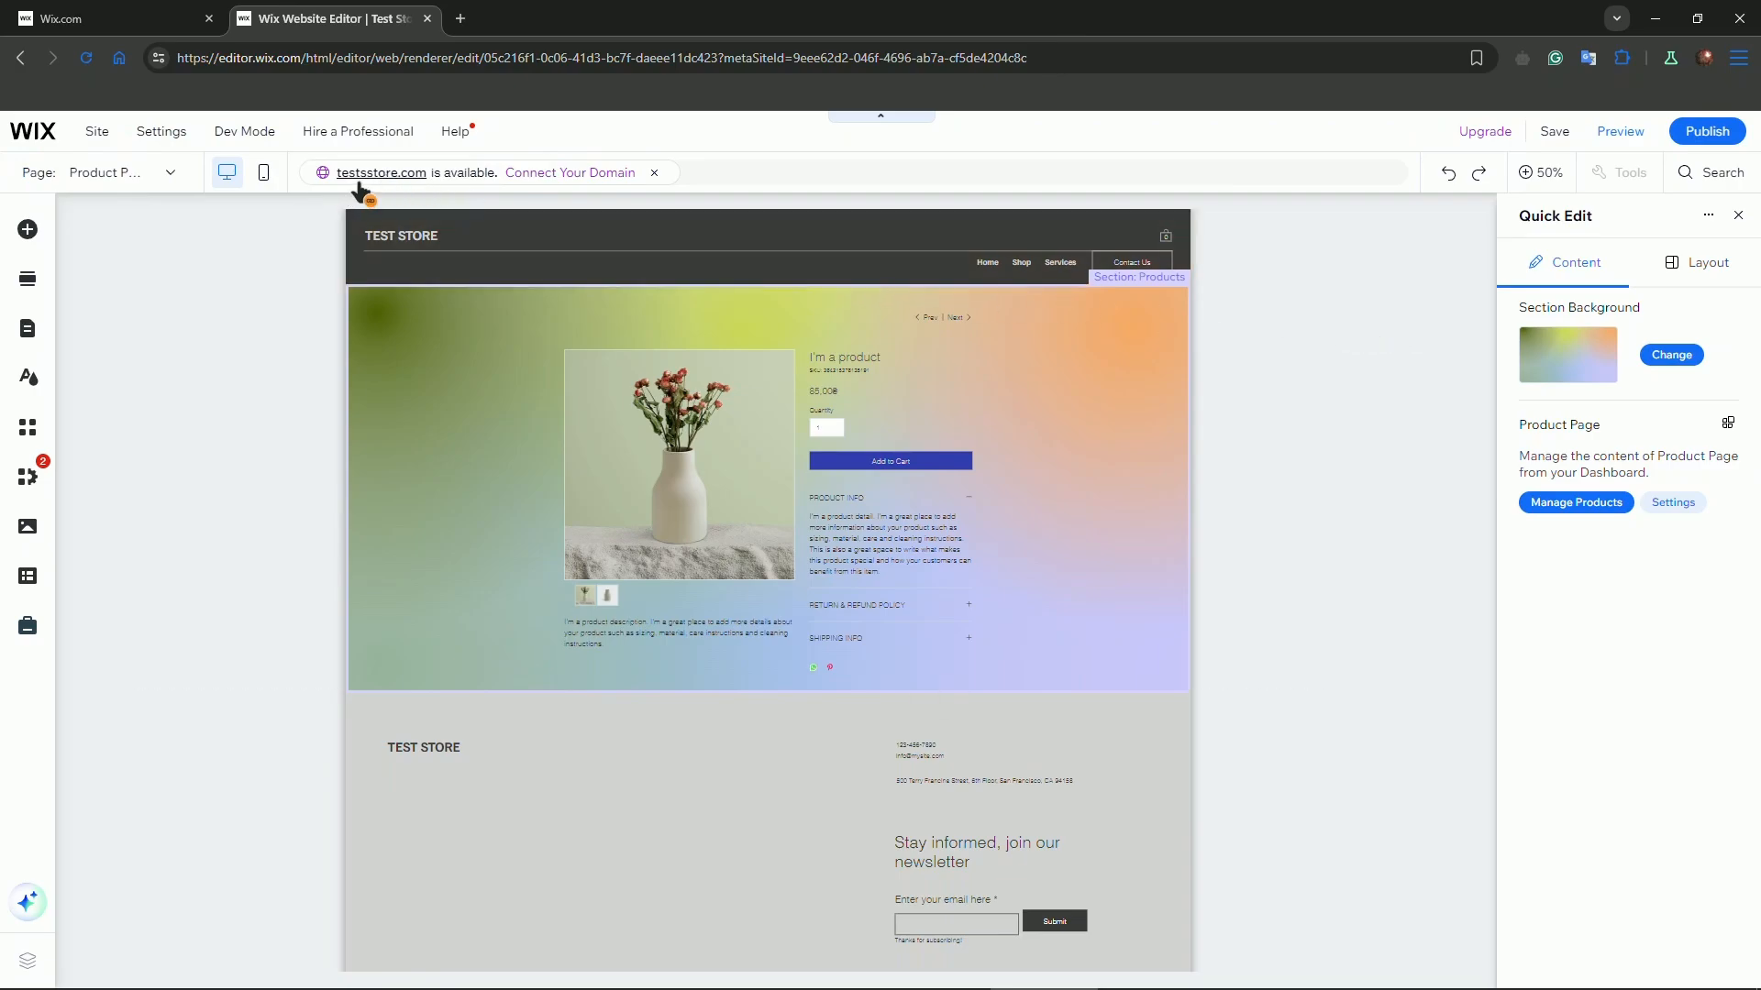
mouse_move(1210, 246)
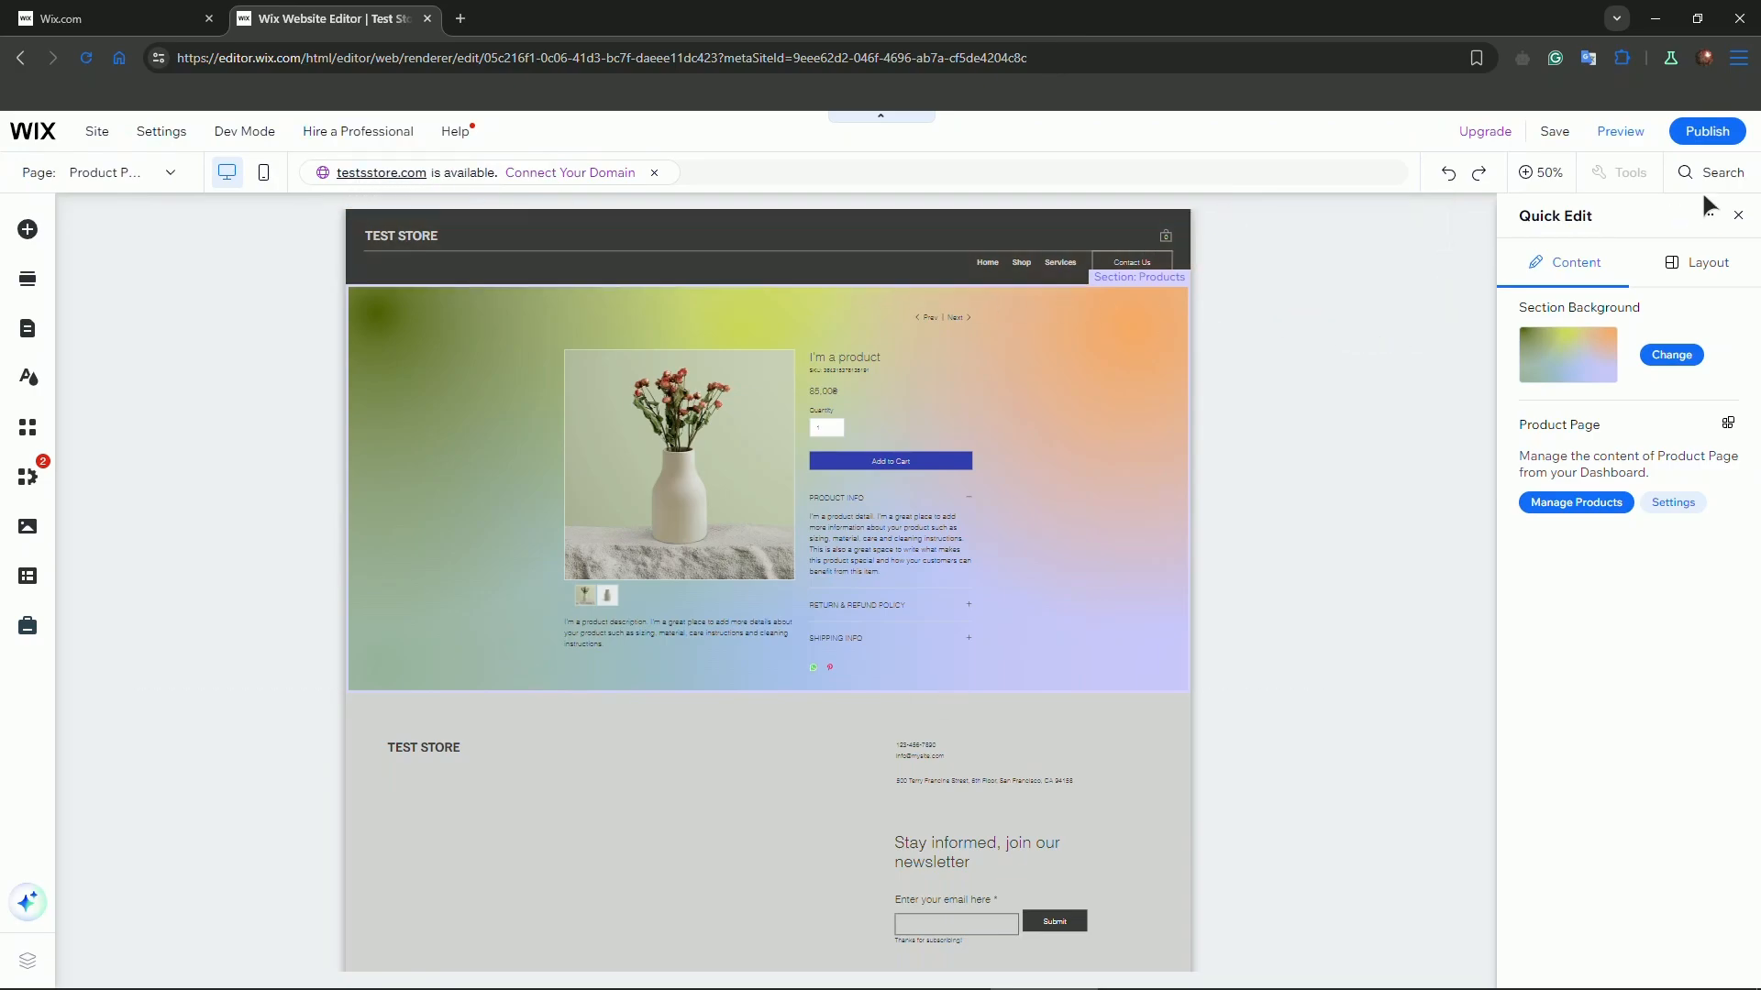